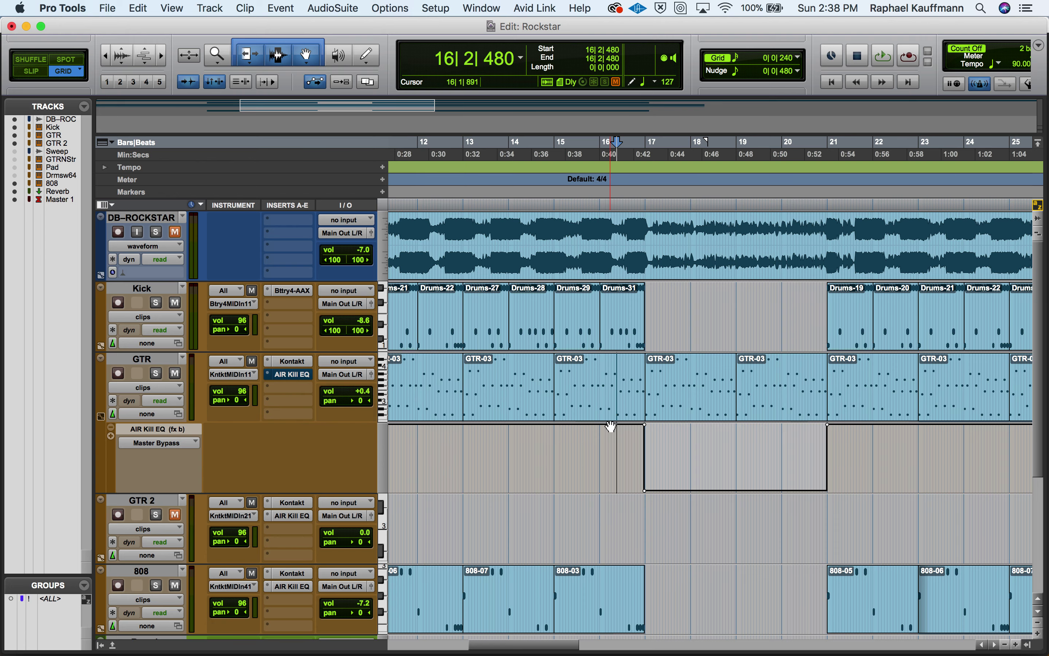
# Step: Look through the arrangement to its end, and play back the full mix from bar 29
pyautogui.hscroll(20, 610, 427)
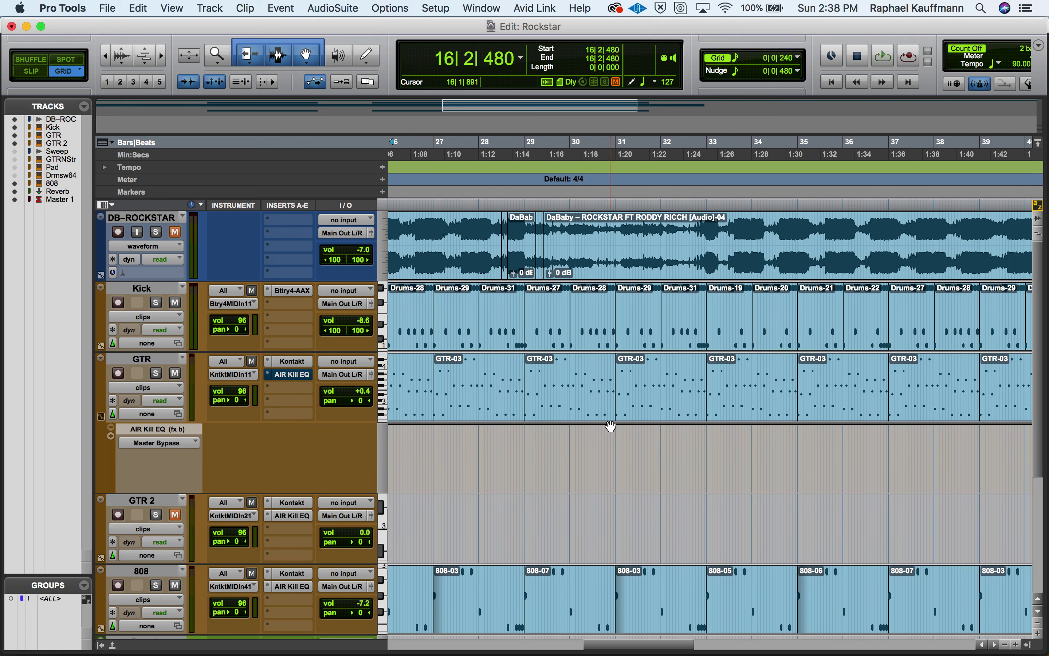
pyautogui.hscroll(2, 611, 428)
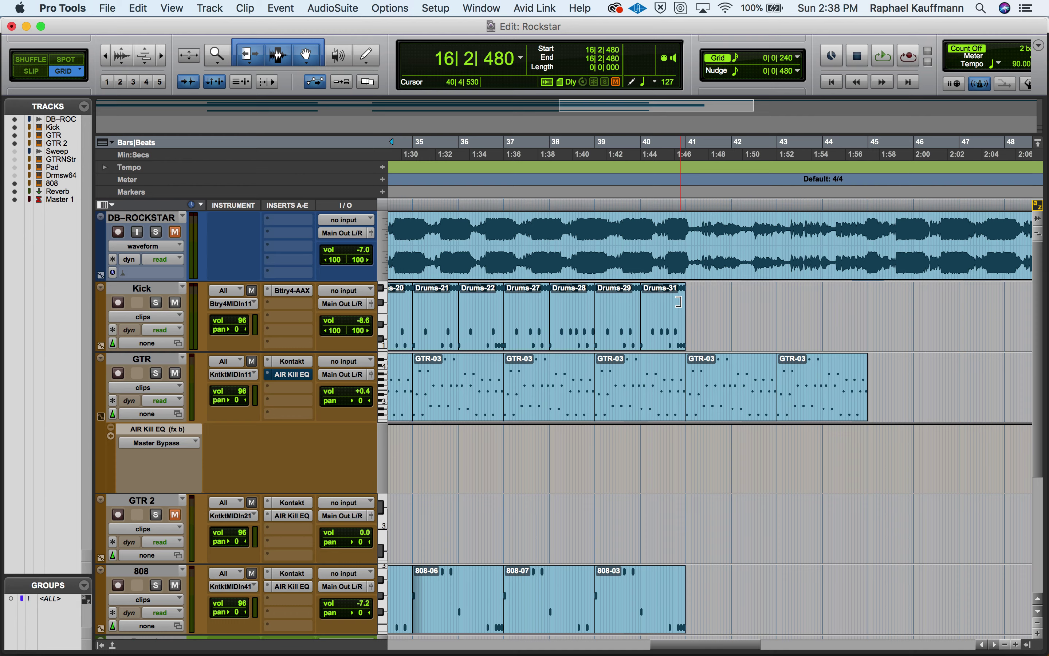
pyautogui.scroll(-3, 701, 360)
pyautogui.hscroll(-3, 701, 360)
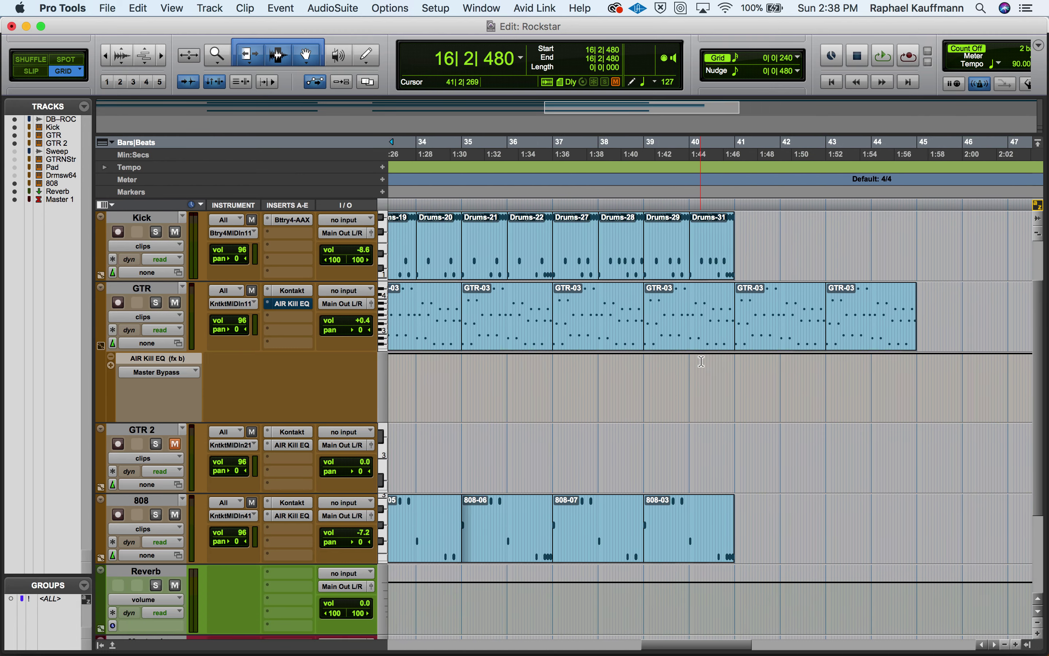
pyautogui.scroll(3, 700, 360)
pyautogui.hscroll(-18, 700, 360)
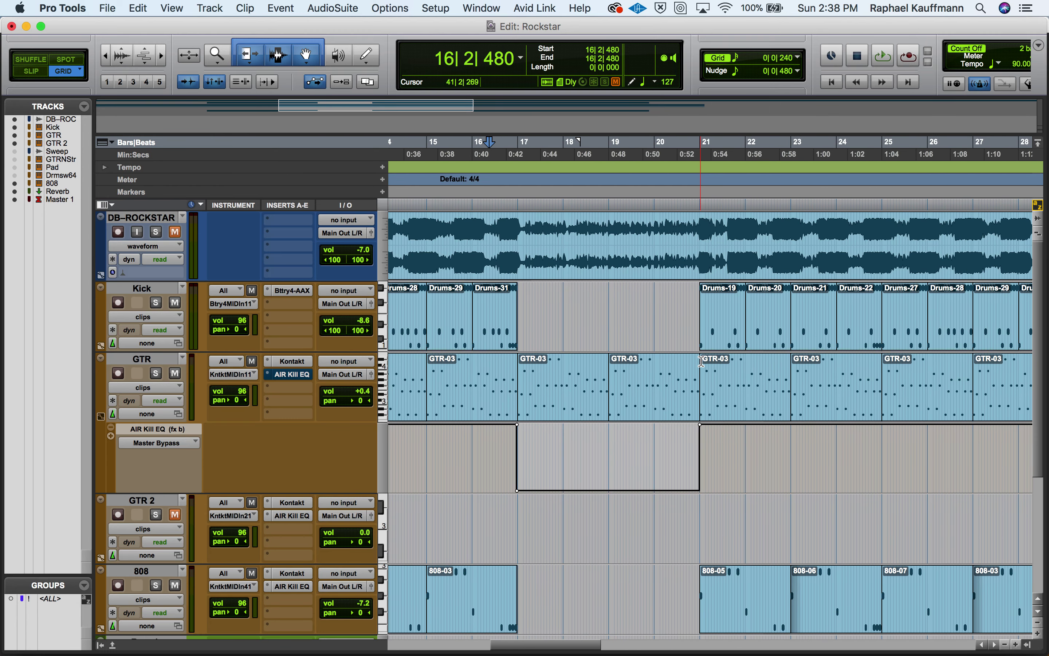
pyautogui.hscroll(9, 701, 361)
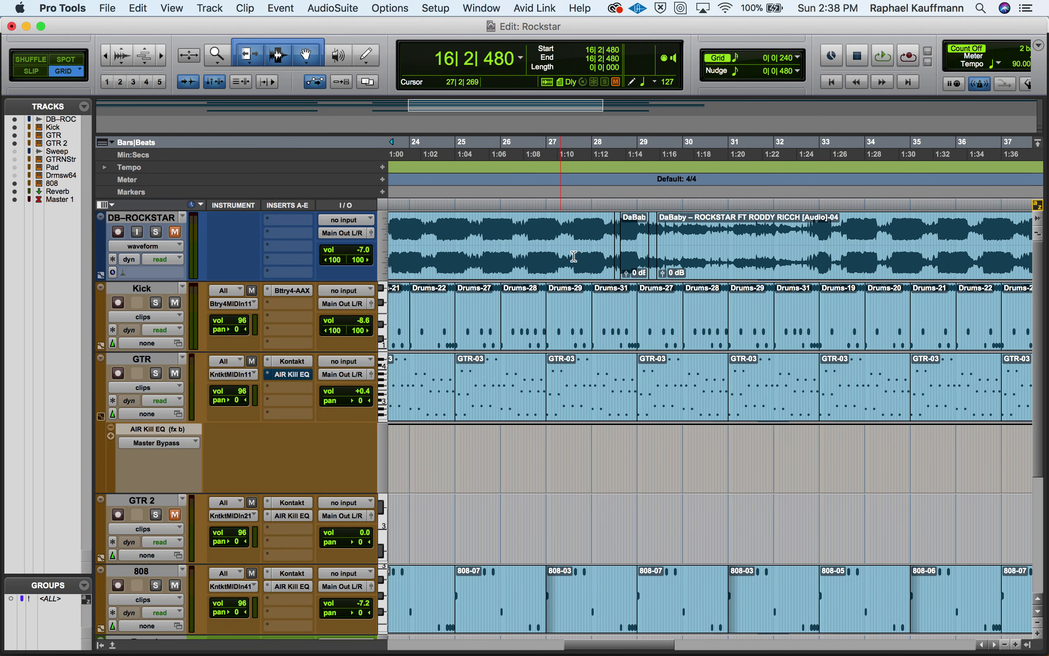
pyautogui.click(641, 203)
pyautogui.press('space')
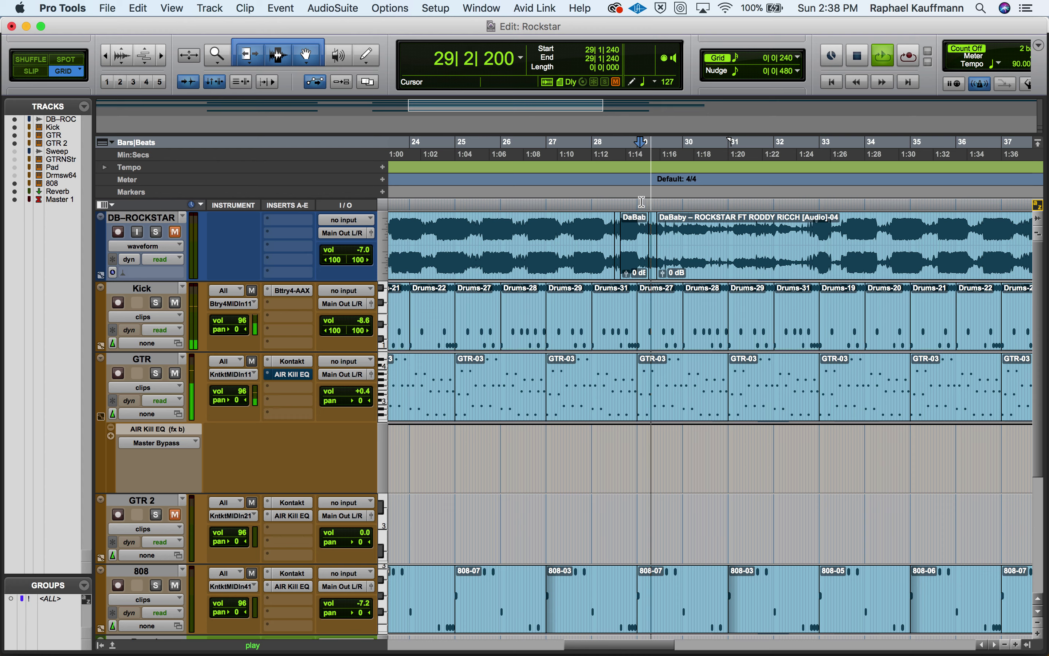
# Step: Solo and unmute the DB-ROCKSTAR reference track, and listen to it around bars 28 to 30
pyautogui.press('space')
pyautogui.click(156, 232)
pyautogui.press('space')
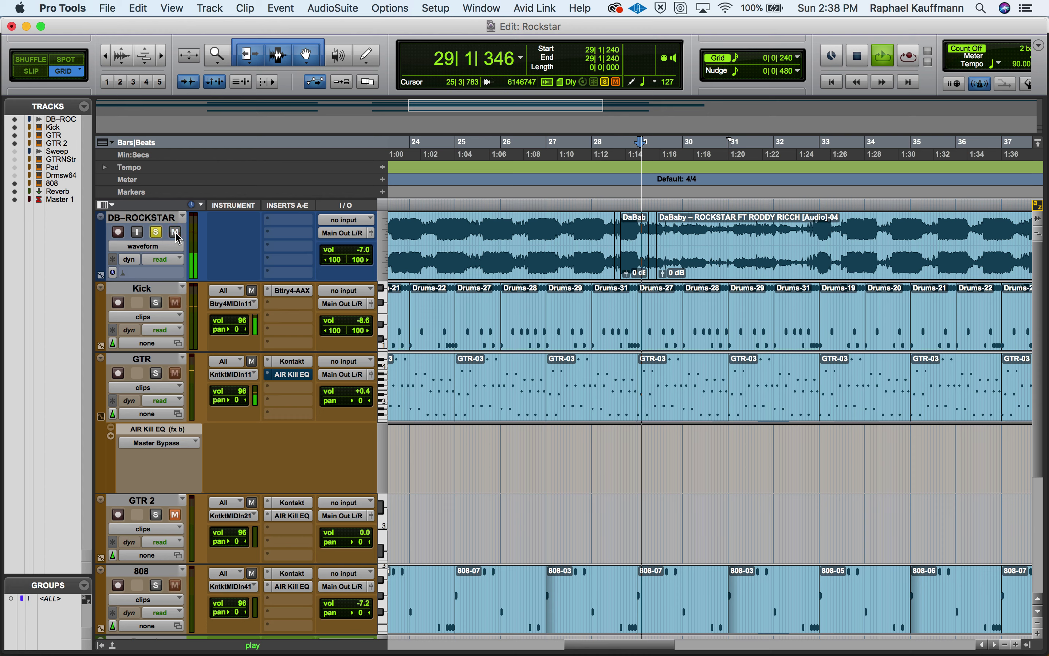
pyautogui.press('space')
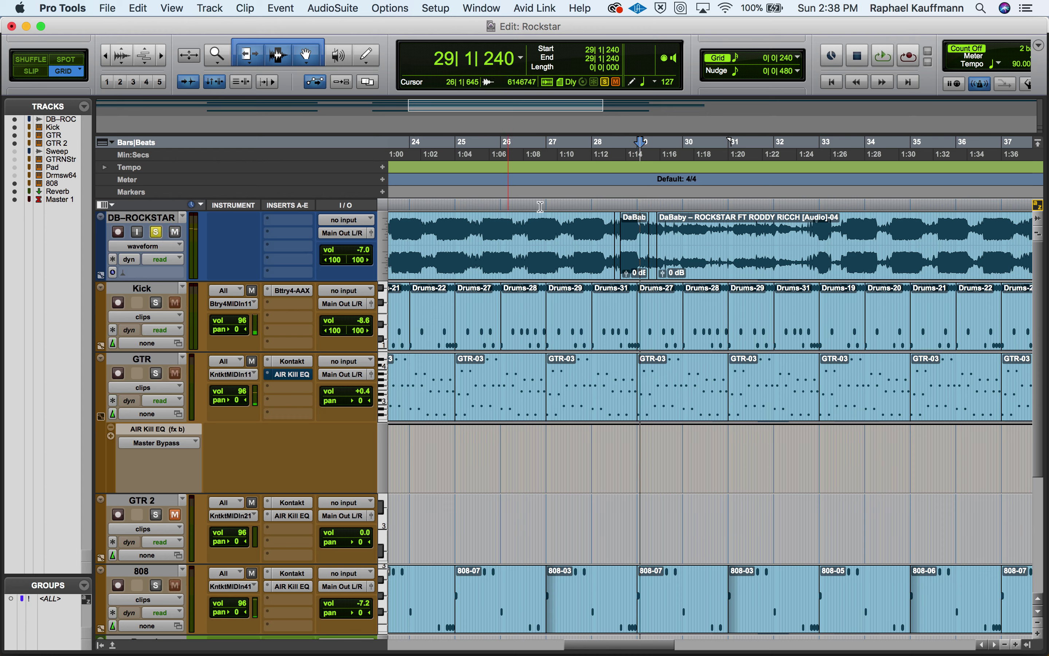
pyautogui.click(604, 206)
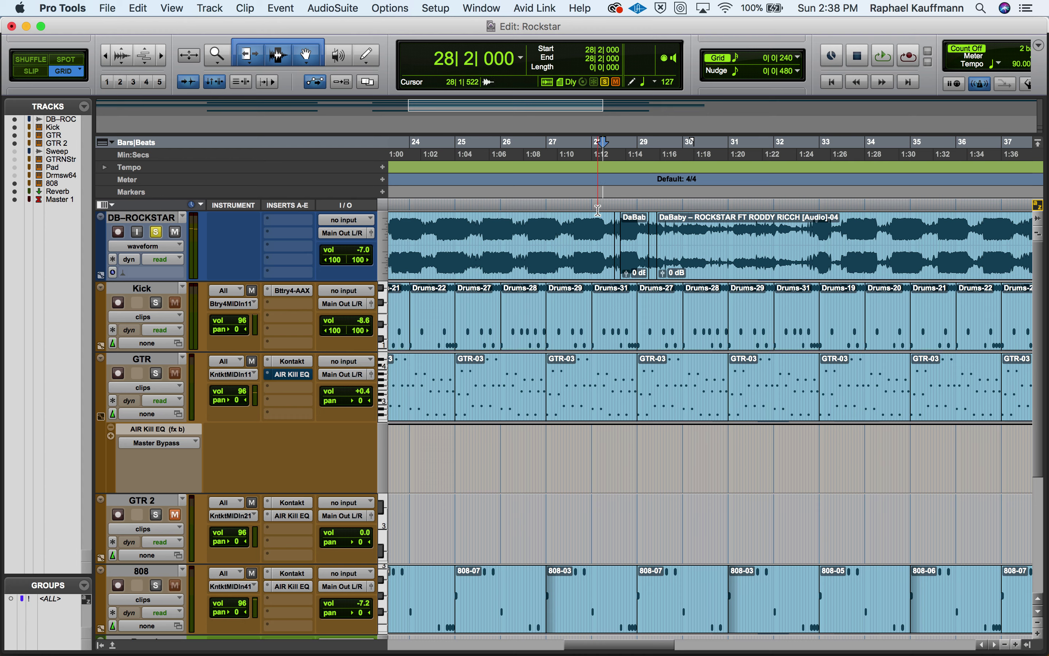
pyautogui.click(598, 209)
pyautogui.press('space')
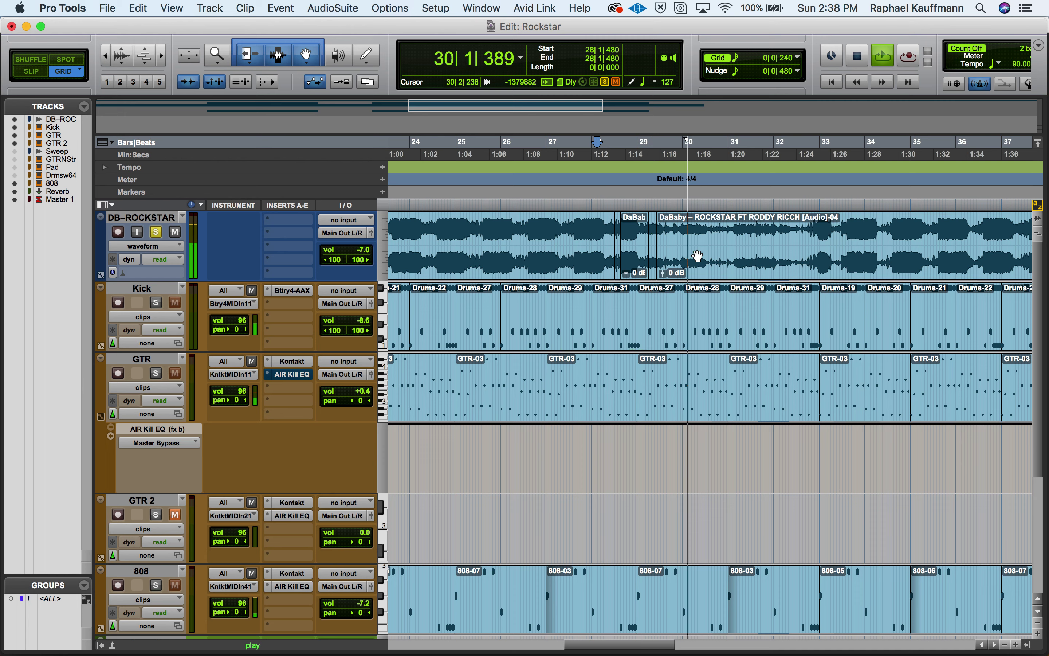
pyautogui.press('space')
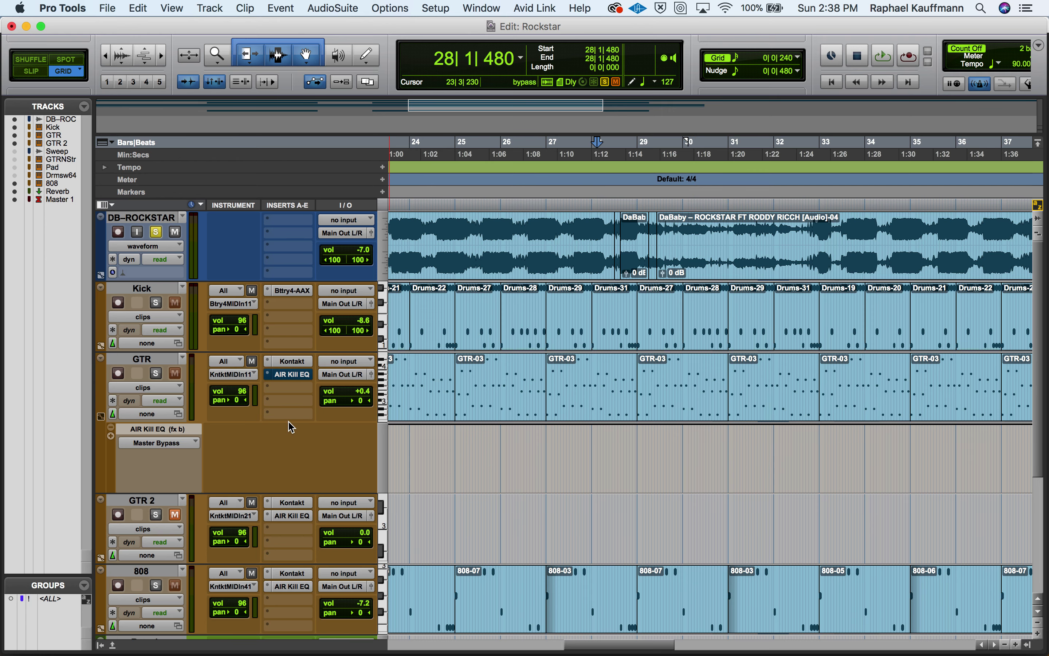
# Step: Set the GTR track's AIR Kill EQ Master Bypass automation to bypass from bar 29 to bar 33
pyautogui.press('super+bracketleft')
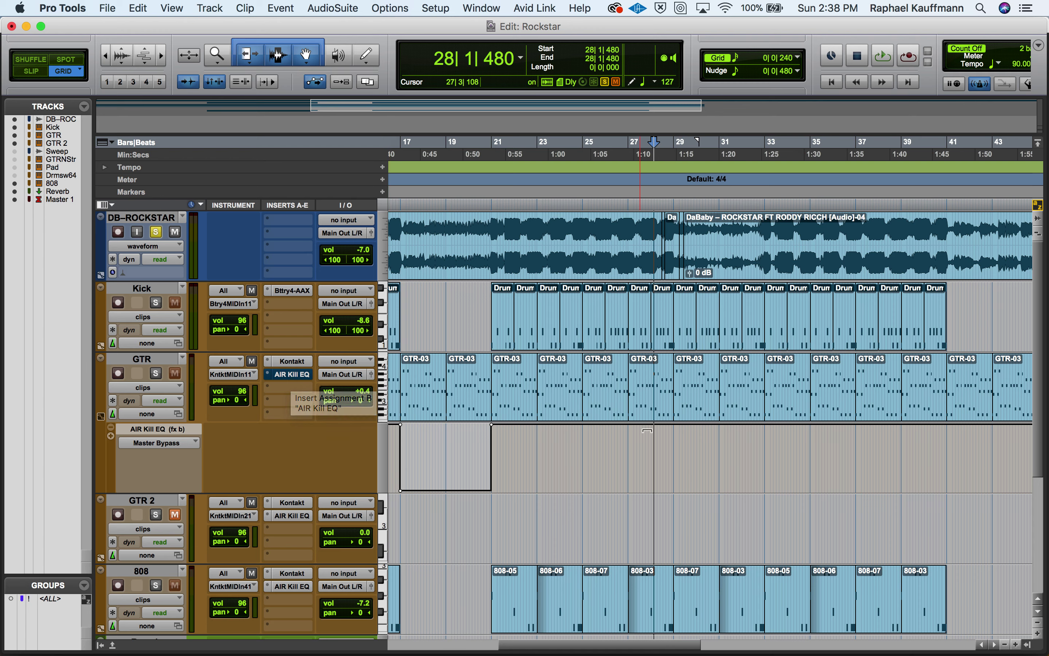
pyautogui.click(683, 424)
pyautogui.moveTo(674, 425); pyautogui.dragTo(674, 489)
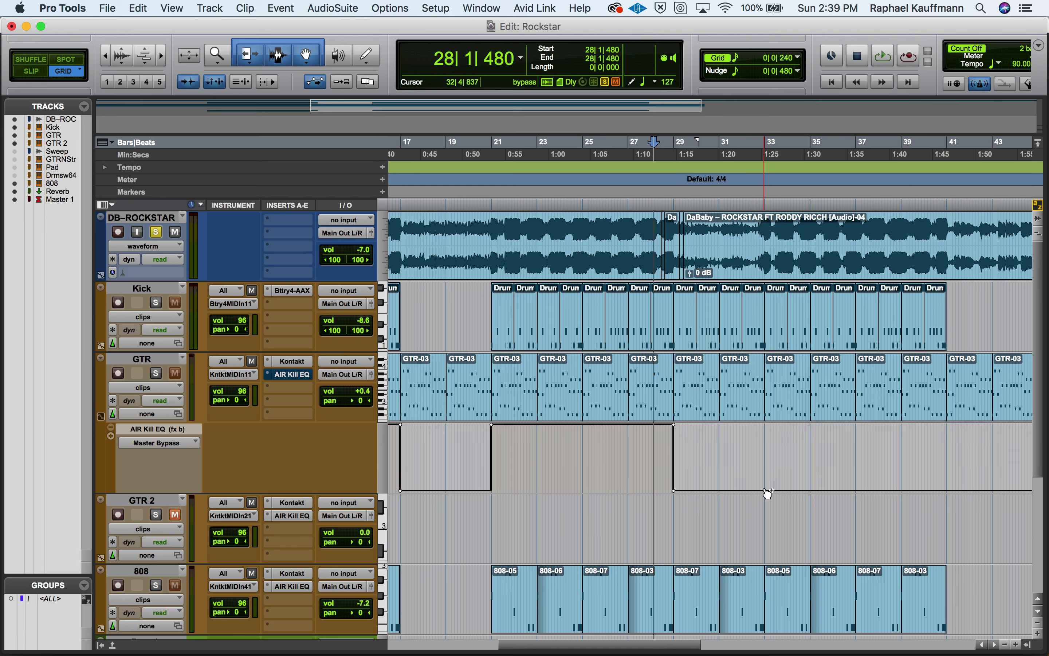
pyautogui.moveTo(766, 491); pyautogui.dragTo(764, 426)
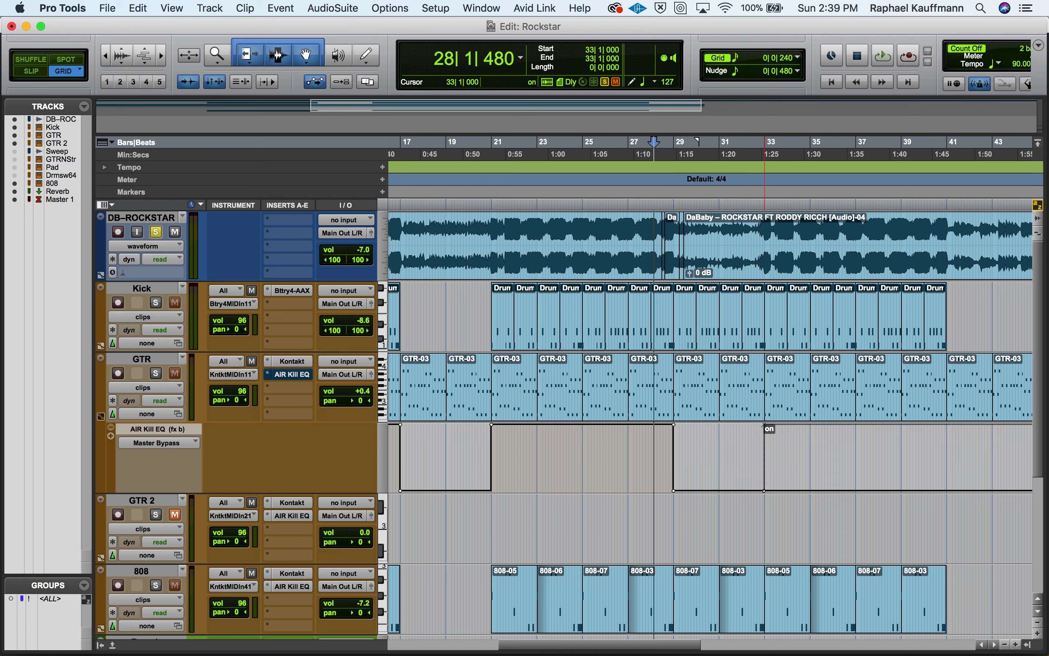
# Step: Unsolo and mute the DB-ROCKSTAR track, and play the production from 28|3|720 into bar 29
pyautogui.click(662, 429)
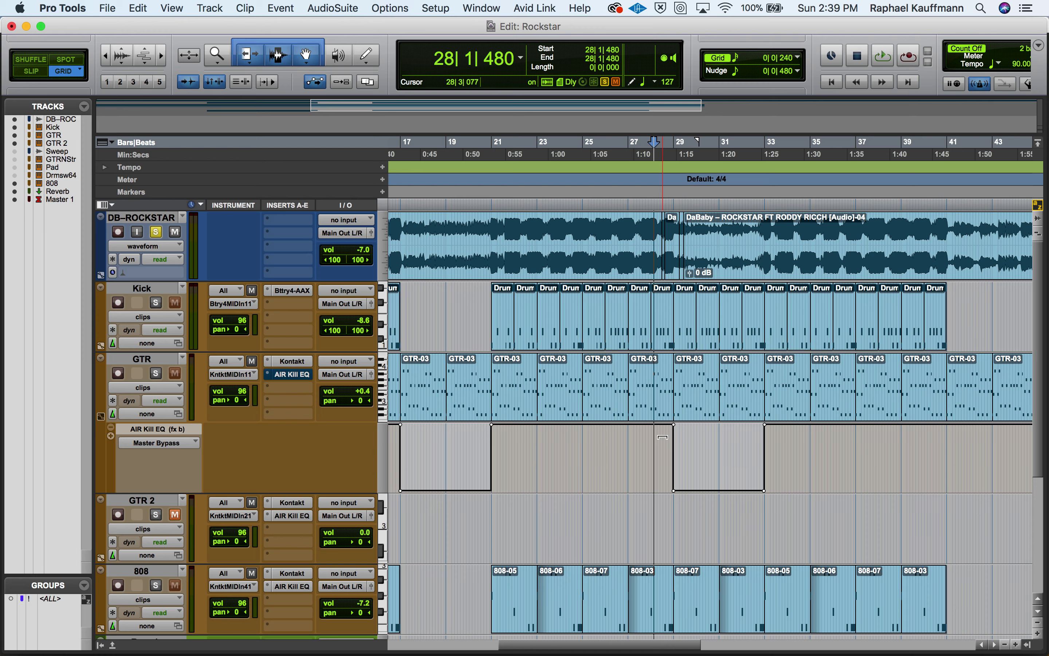
pyautogui.click(666, 437)
pyautogui.press('space')
pyautogui.press('space')
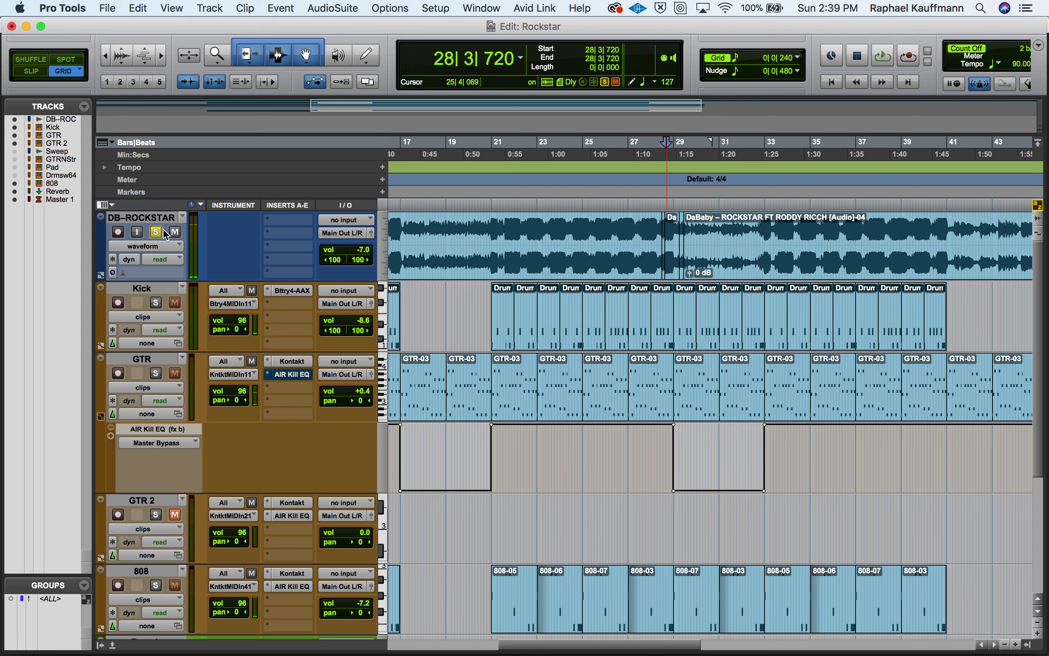
pyautogui.click(156, 232)
pyautogui.click(176, 231)
pyautogui.press('space')
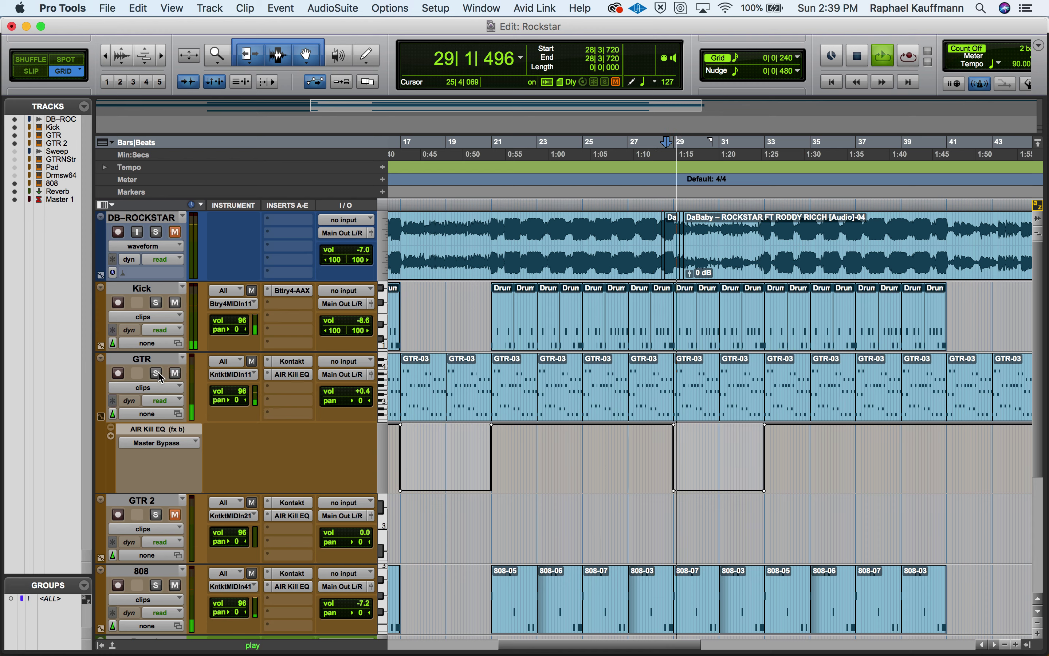
pyautogui.press('space')
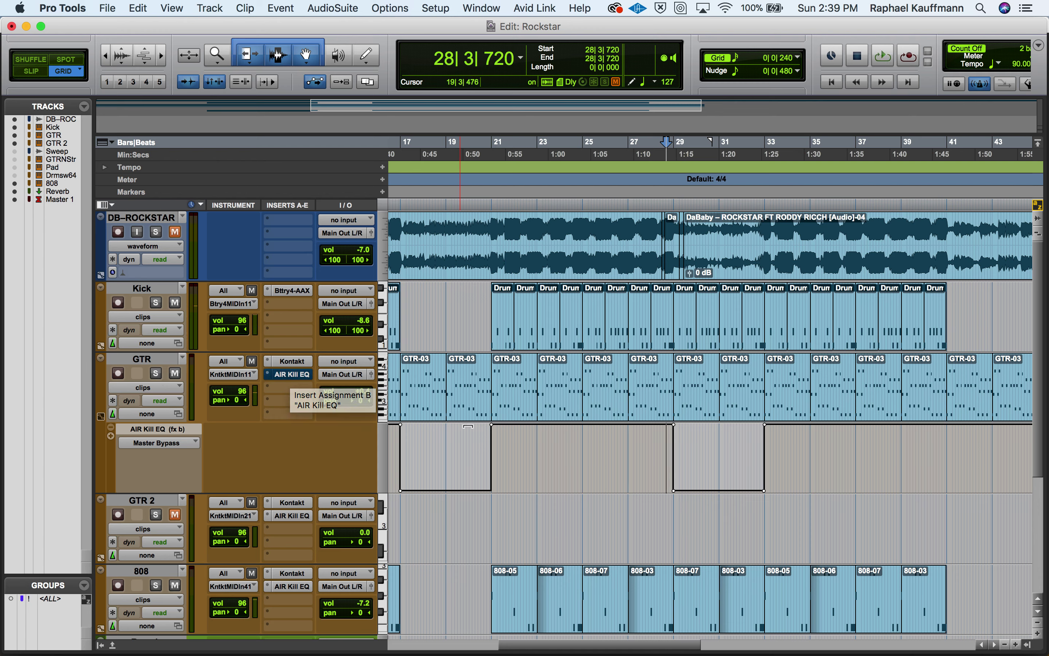
# Step: Create one stereo instrument track named Drum FX directly below the Kick track
pyautogui.click(148, 288)
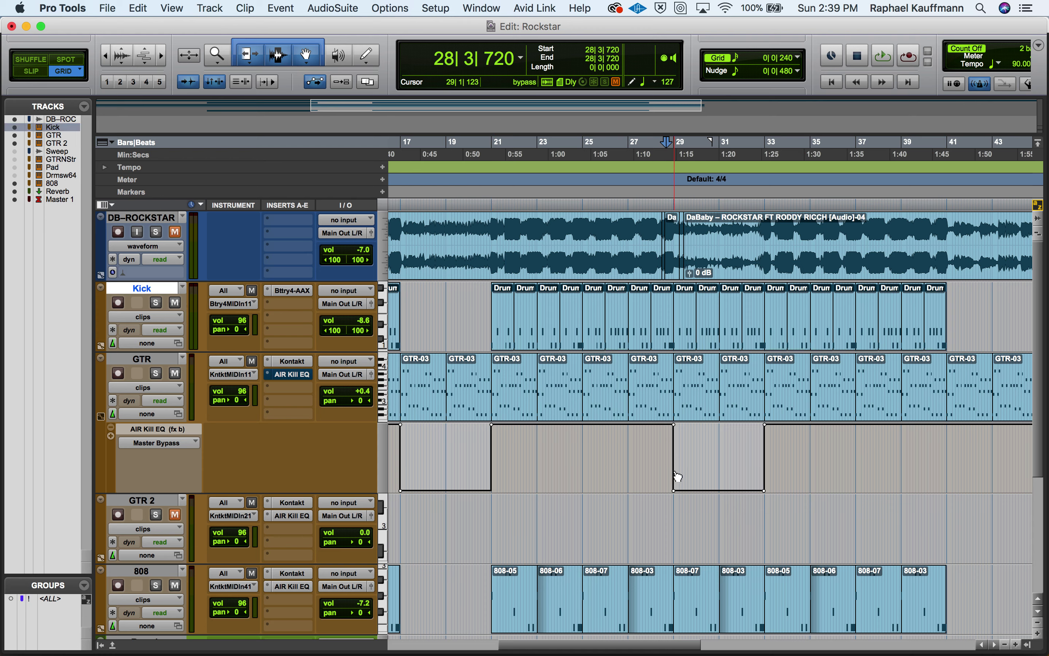
pyautogui.click(210, 8)
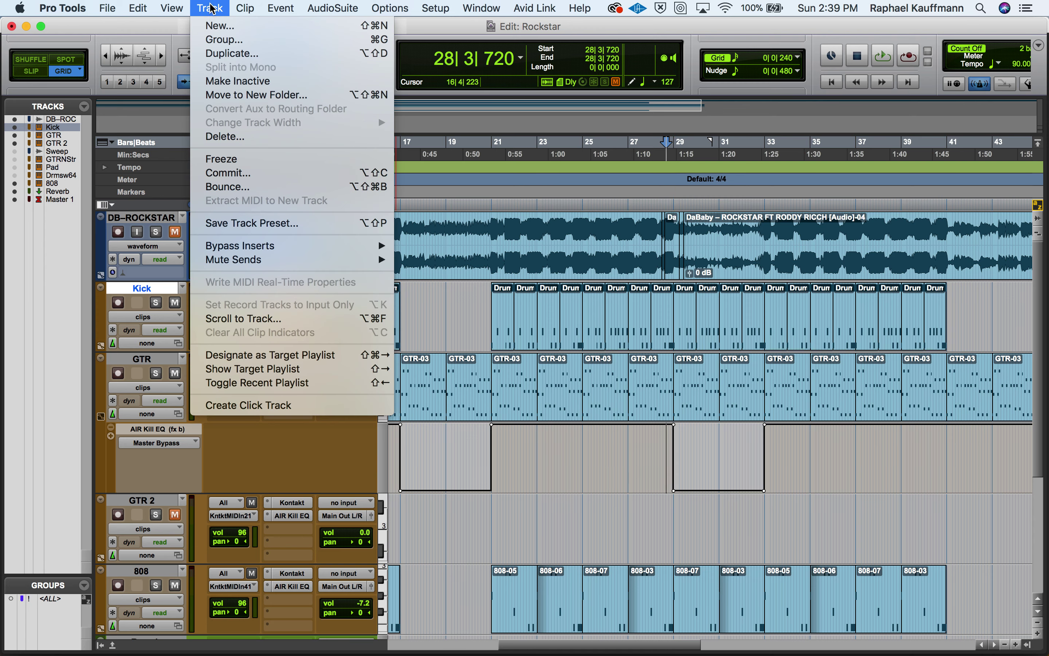
pyautogui.click(611, 269)
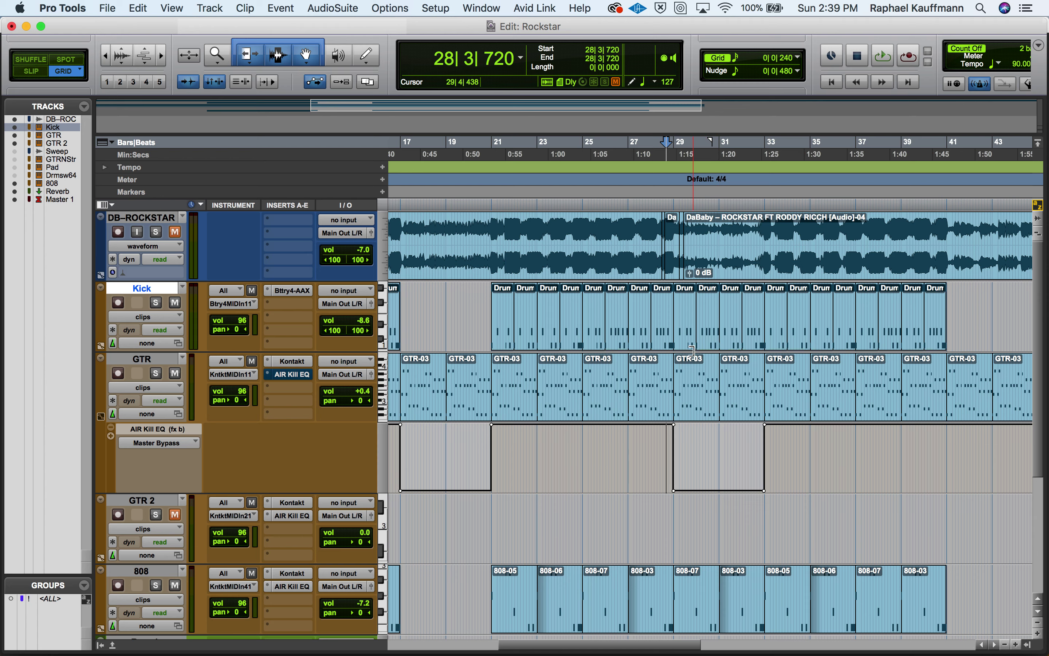
pyautogui.click(202, 6)
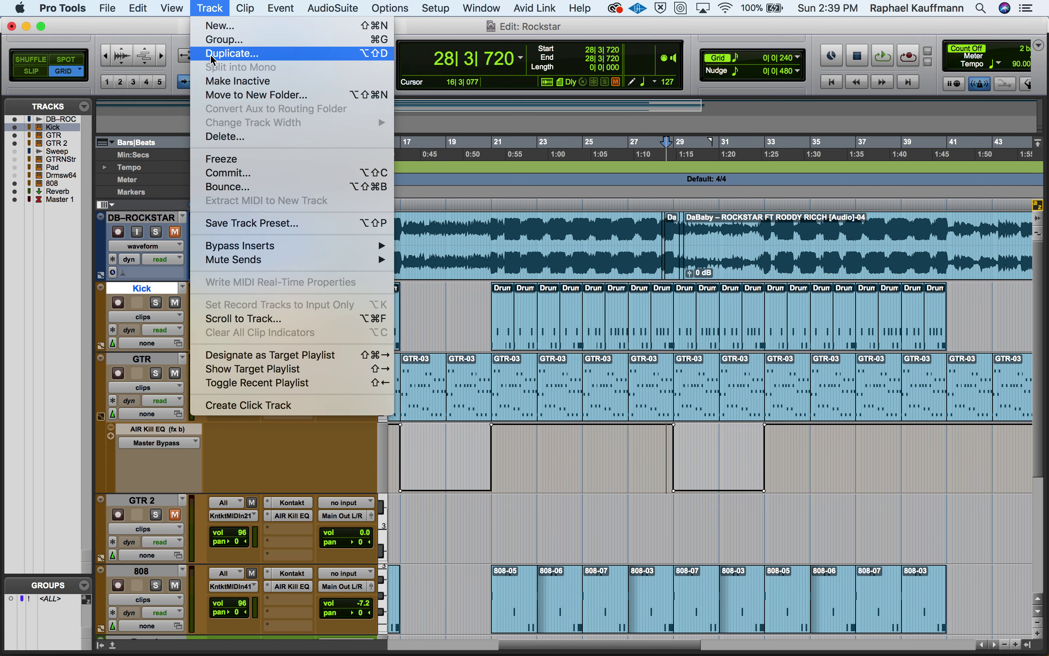
pyautogui.click(219, 27)
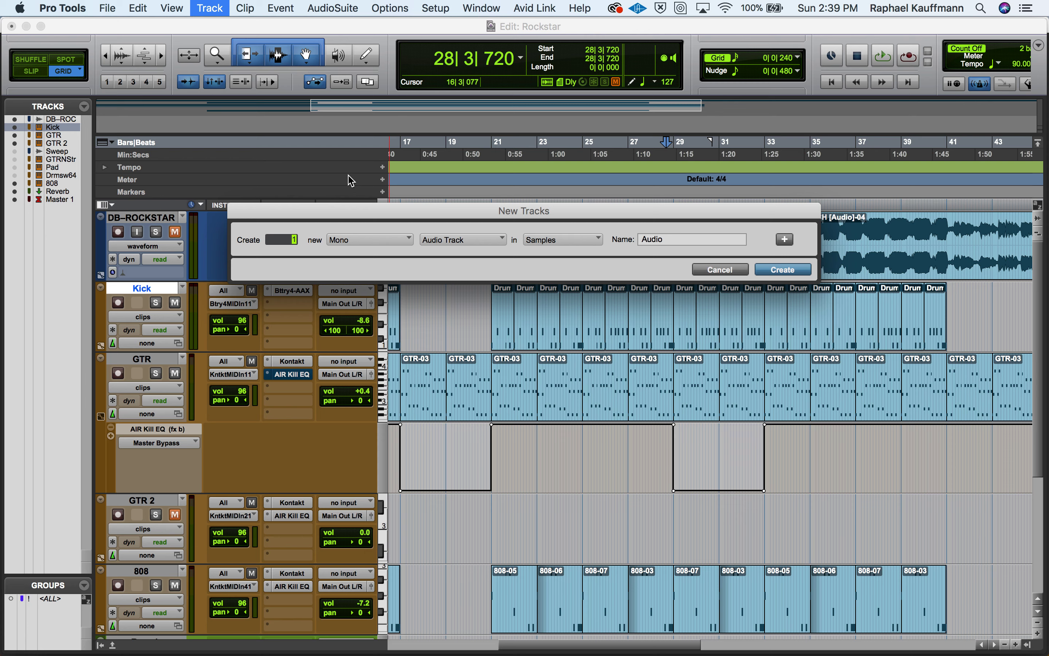
pyautogui.click(373, 240)
pyautogui.click(372, 258)
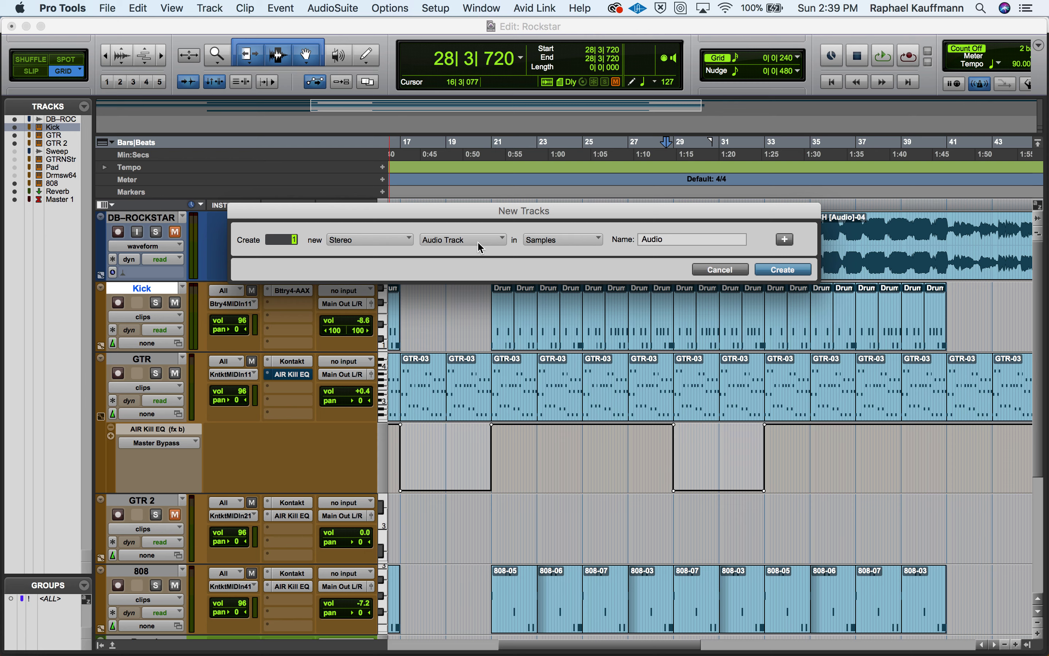
pyautogui.click(480, 247)
pyautogui.click(460, 314)
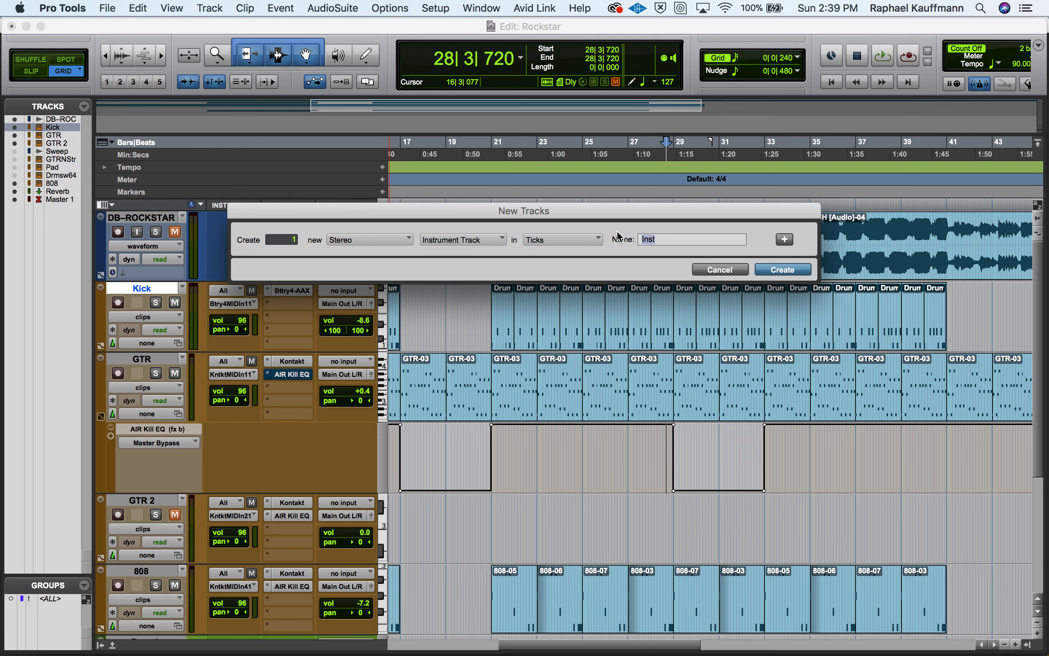
pyautogui.write('Drum FX')
pyautogui.press('Return')
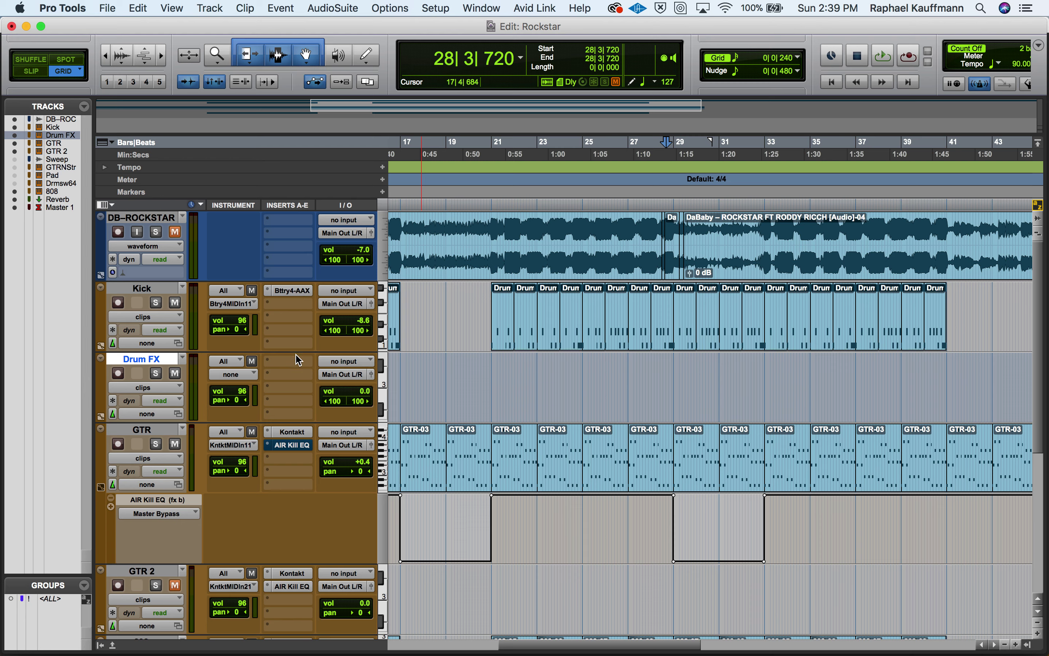
# Step: Copy the Kick track's Bttry4-AAX insert to Drum FX, and move the four Kick clips from bars 29 to 33 onto that track
pyautogui.moveTo(299, 367); pyautogui.dragTo(298, 367)
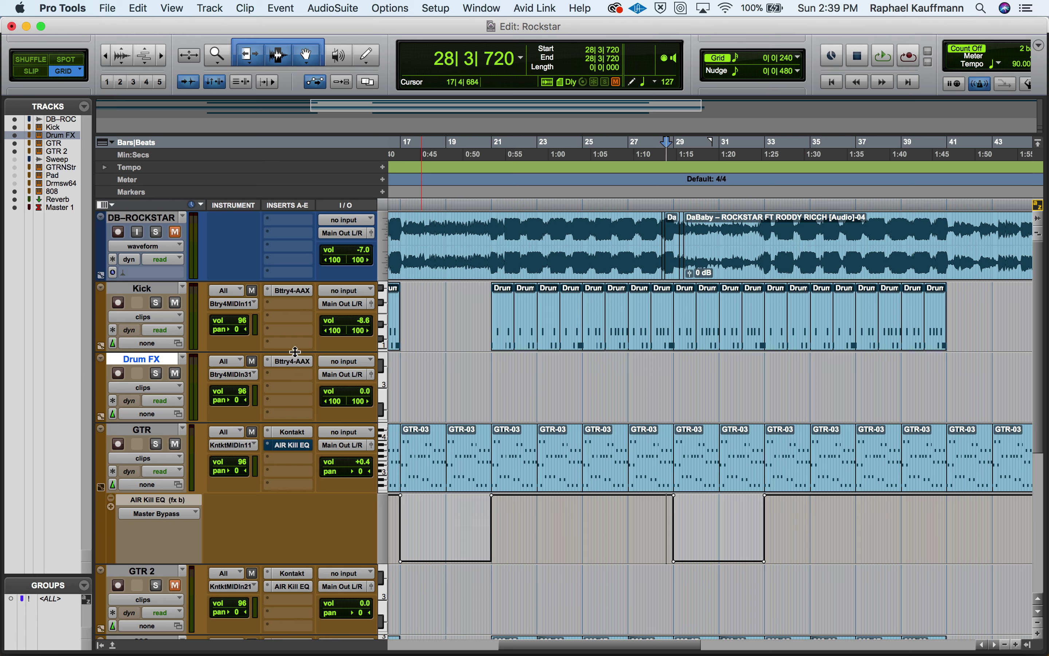
pyautogui.click(685, 347)
pyautogui.keyDown('shift'); pyautogui.click(752, 346); pyautogui.keyUp('shift')
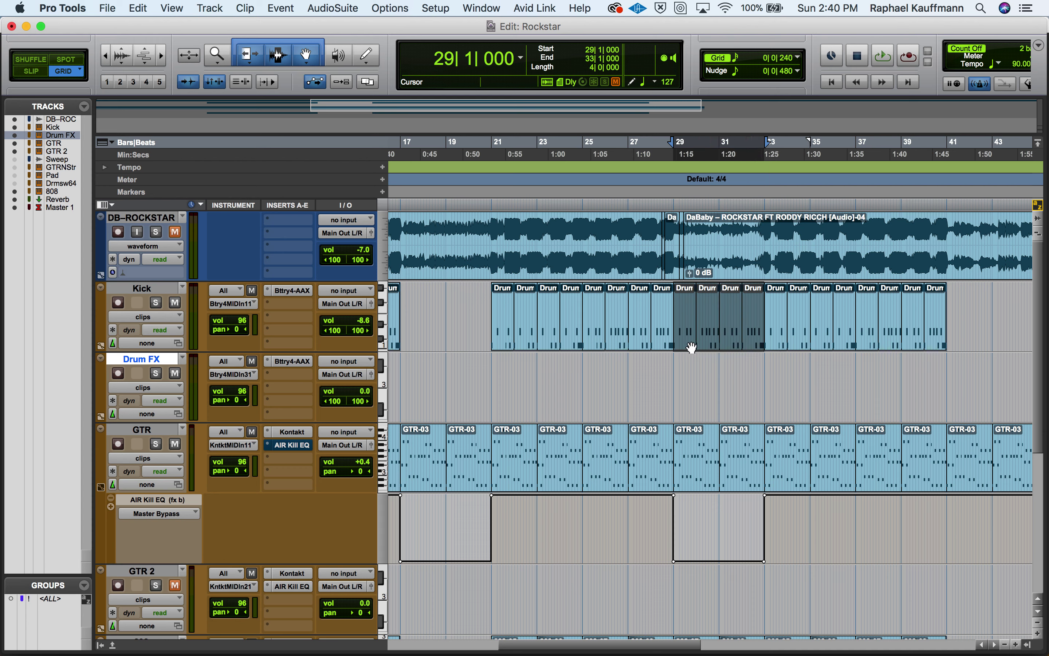
pyautogui.moveTo(691, 348); pyautogui.dragTo(691, 384)
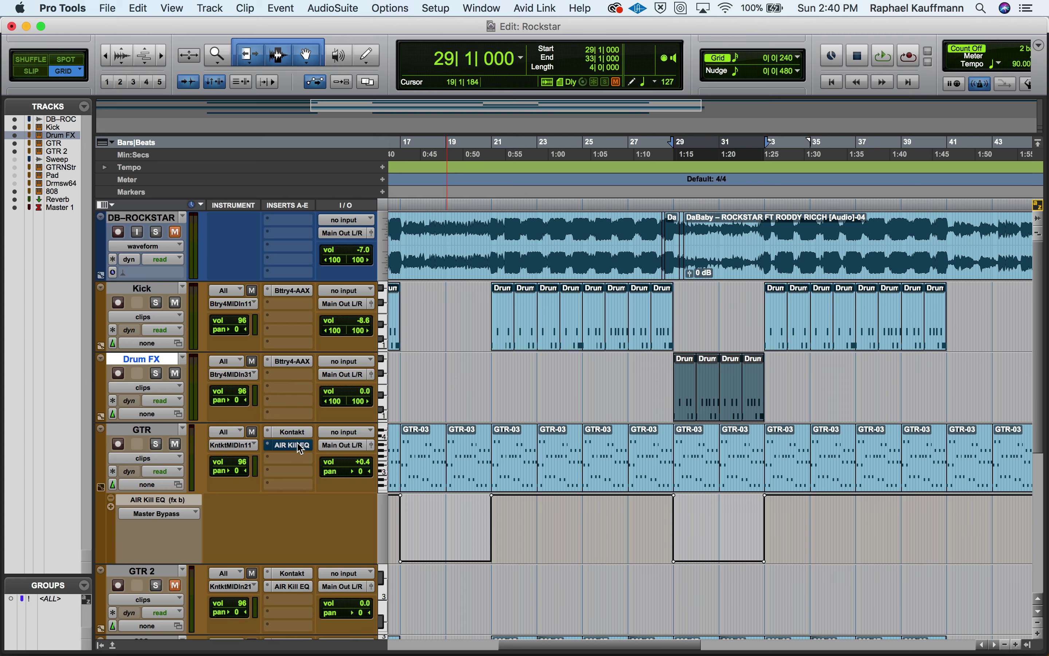
# Step: Insert AIR Kill EQ on the Drum FX track below Battery, with the High and Low kill switches on
pyautogui.click(284, 380)
pyautogui.moveTo(287, 378)
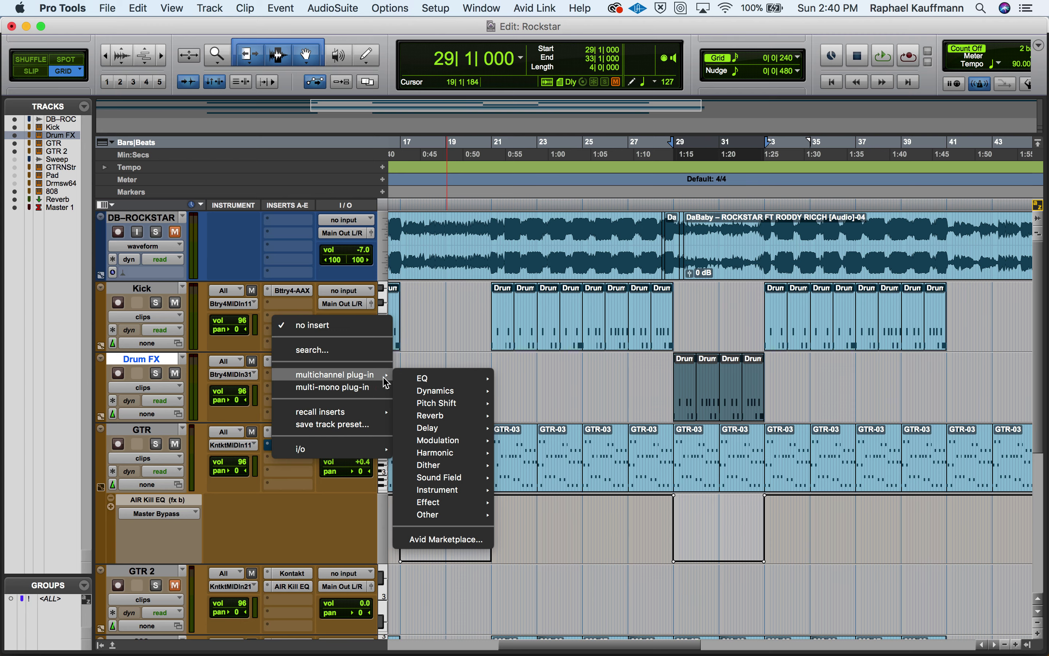
pyautogui.moveTo(442, 379)
pyautogui.click(547, 304)
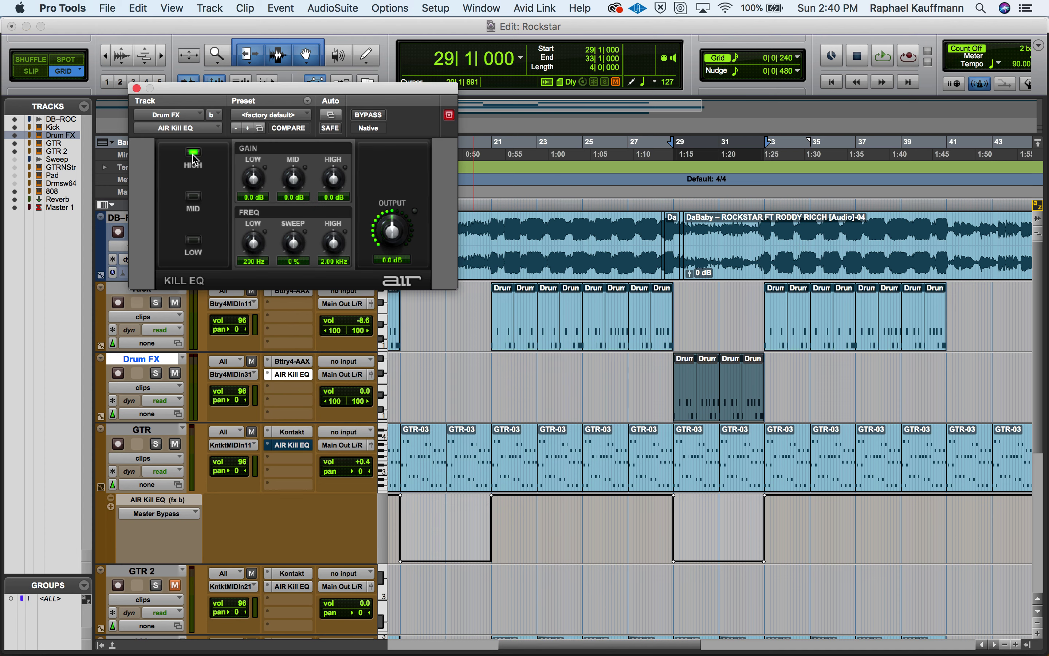
pyautogui.click(193, 240)
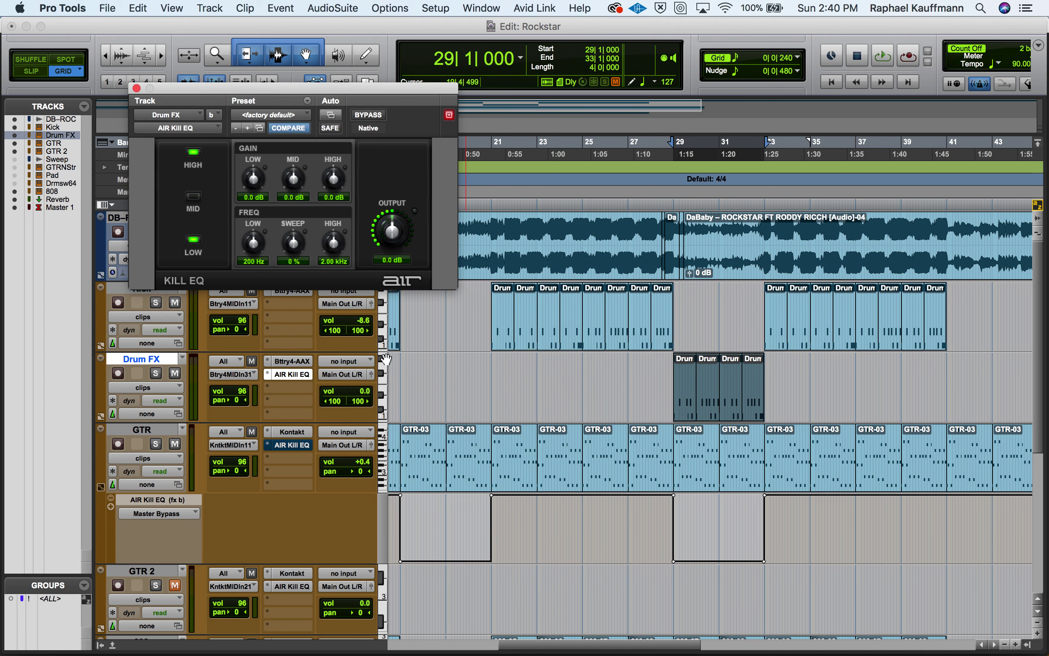
# Step: Solo the Drum FX and Kick tracks and play them from bar 28
pyautogui.click(155, 375)
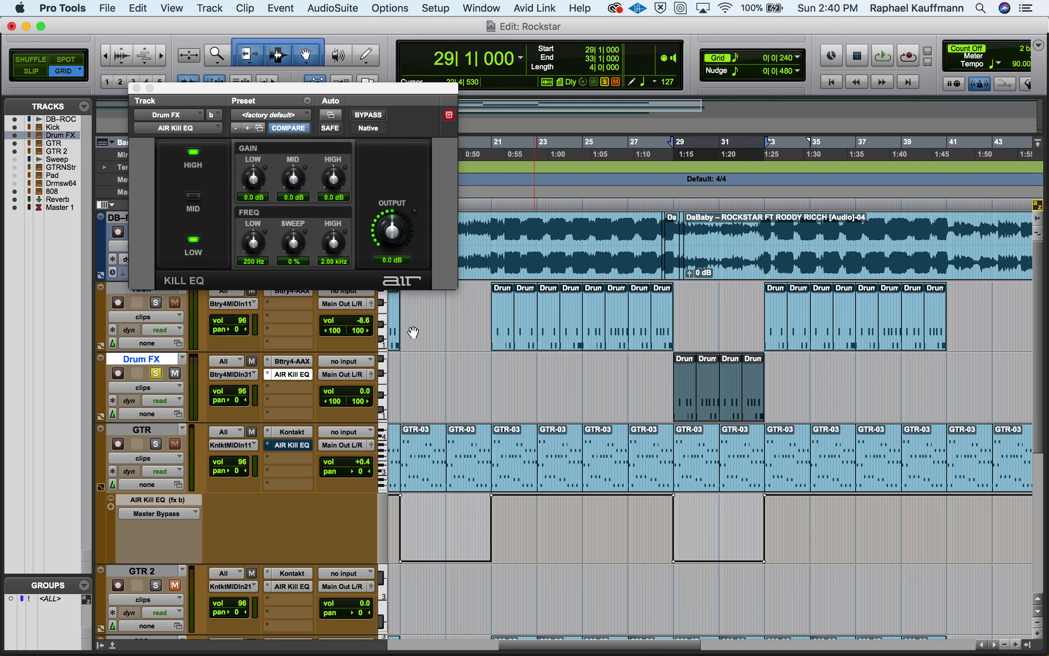
pyautogui.click(155, 303)
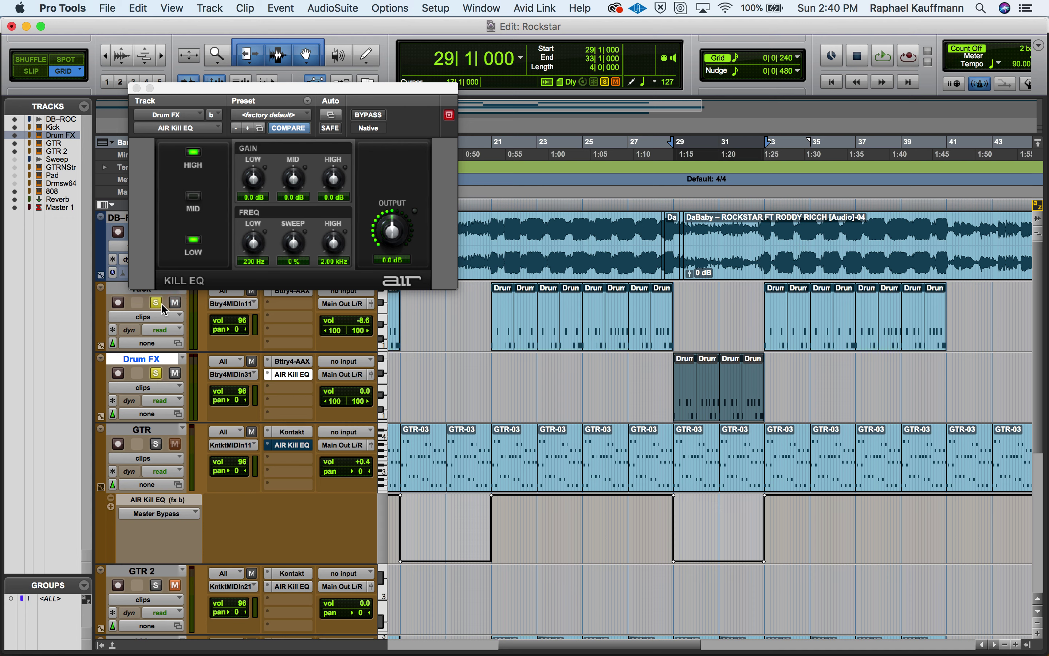
pyautogui.click(651, 368)
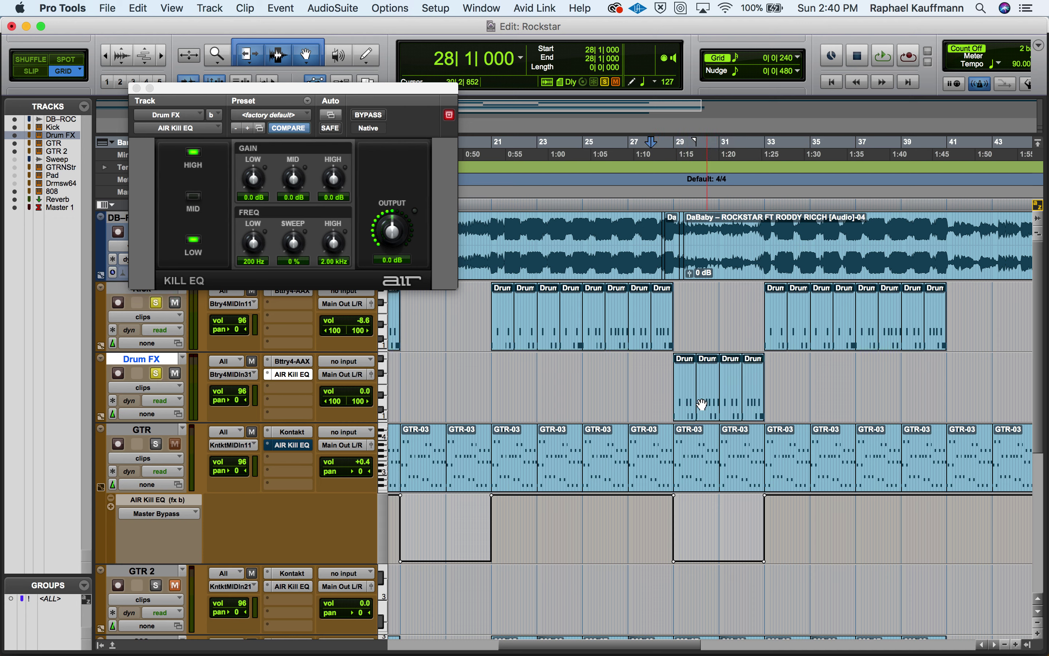
pyautogui.press('space')
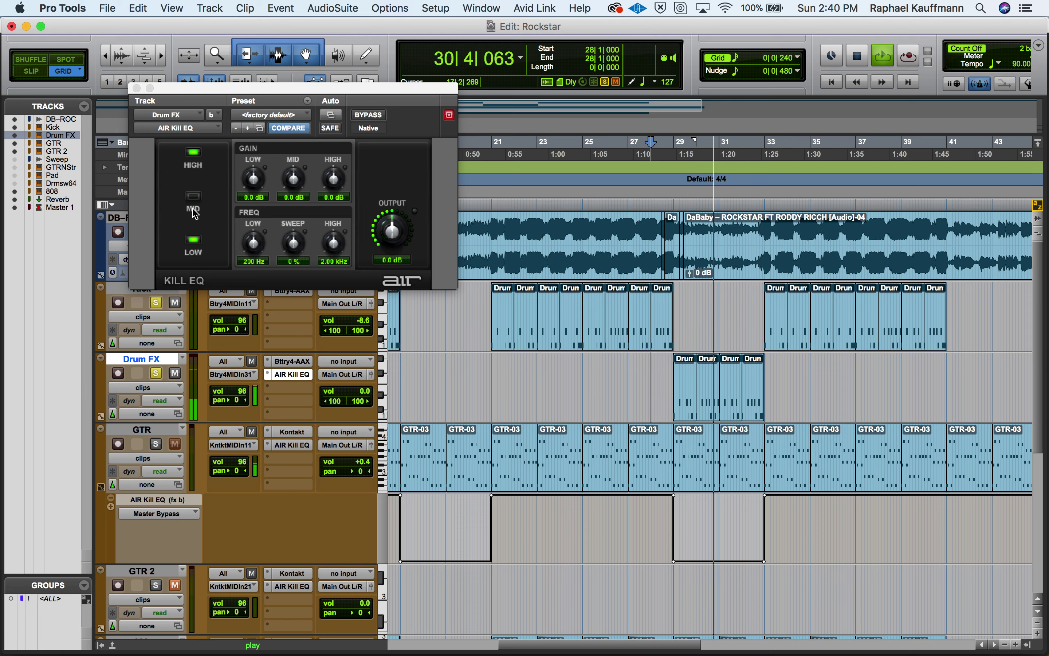
# Step: Compare Drum FX's Kill EQ with the High and Low kill switches off and on, and unsolo Kick and Drum FX
pyautogui.click(194, 239)
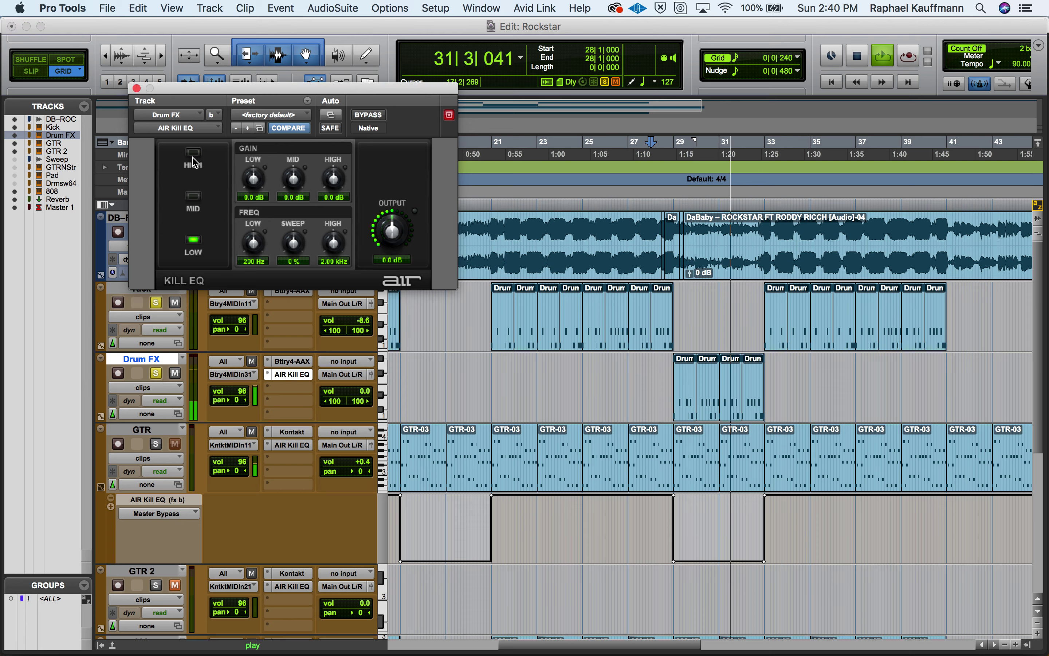
pyautogui.click(193, 240)
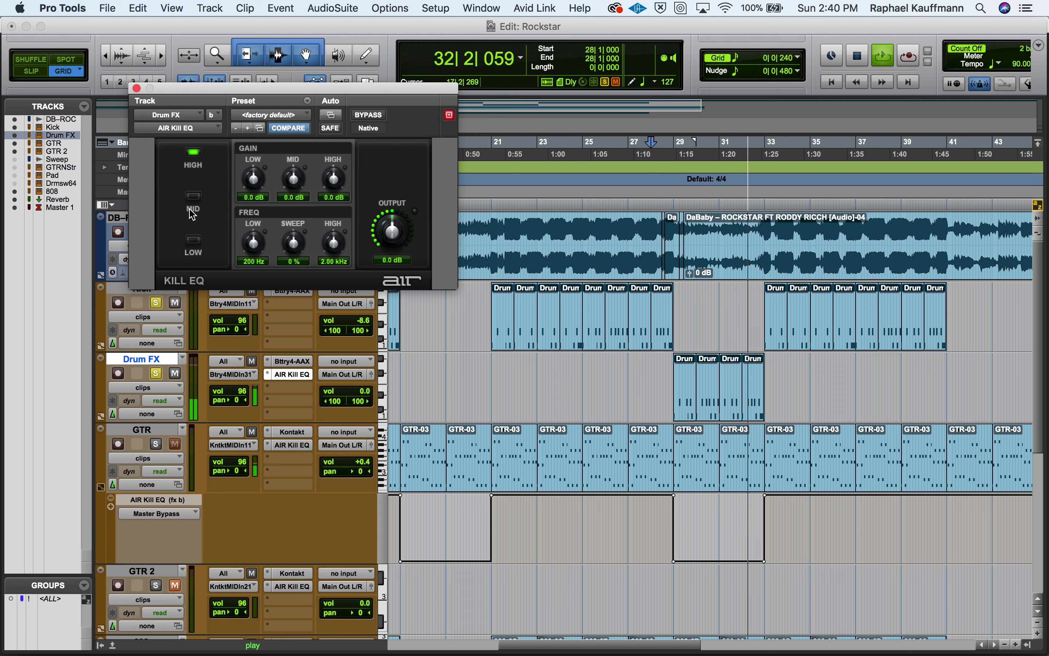
pyautogui.press('space')
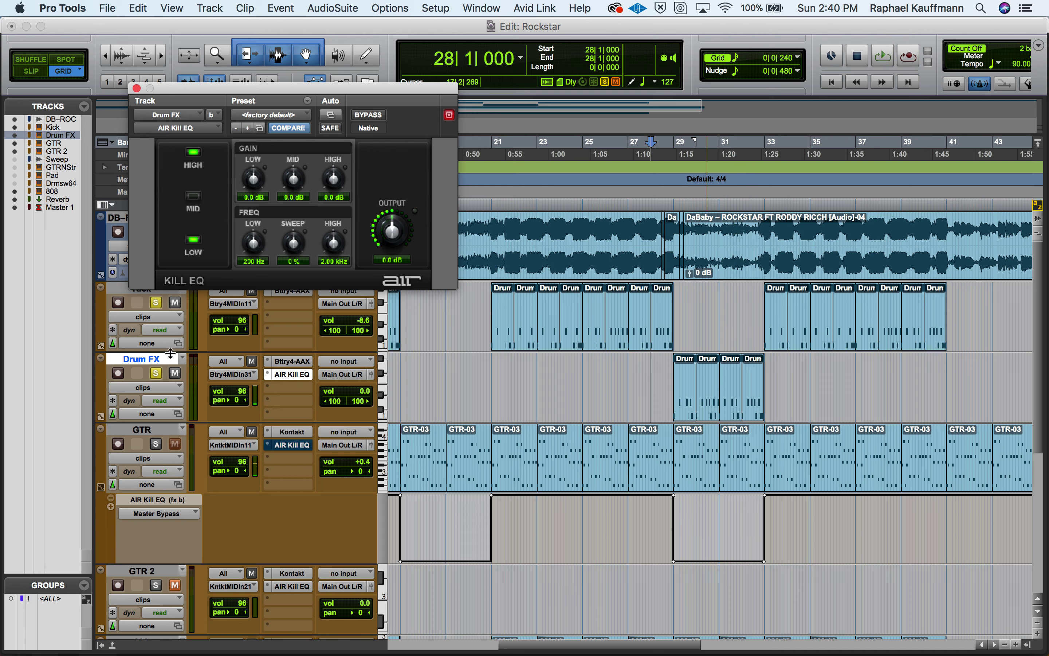
pyautogui.click(162, 305)
pyautogui.click(156, 373)
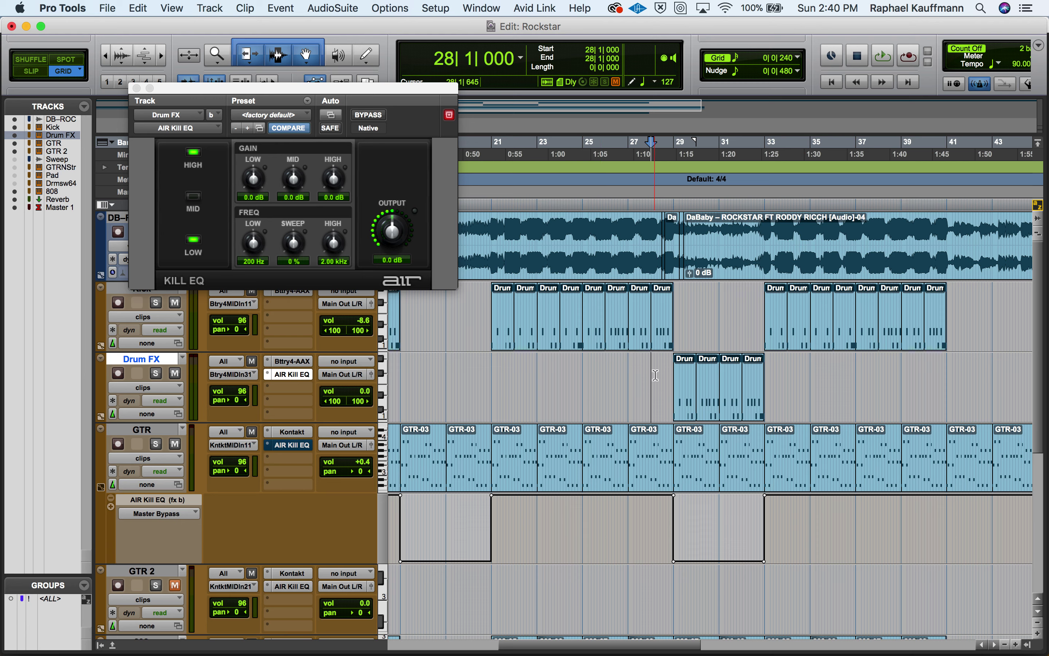
# Step: Select the two GTR clips from bar 29 to 33 and hide the GTR 2 track
pyautogui.moveTo(661, 378); pyautogui.dragTo(778, 374)
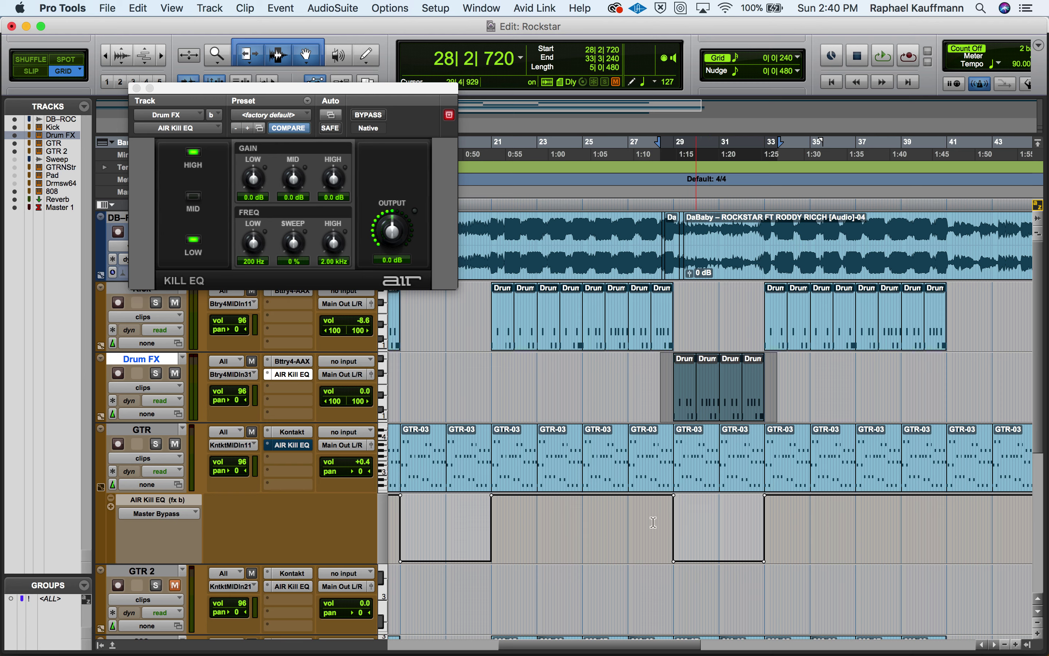
pyautogui.click(131, 572)
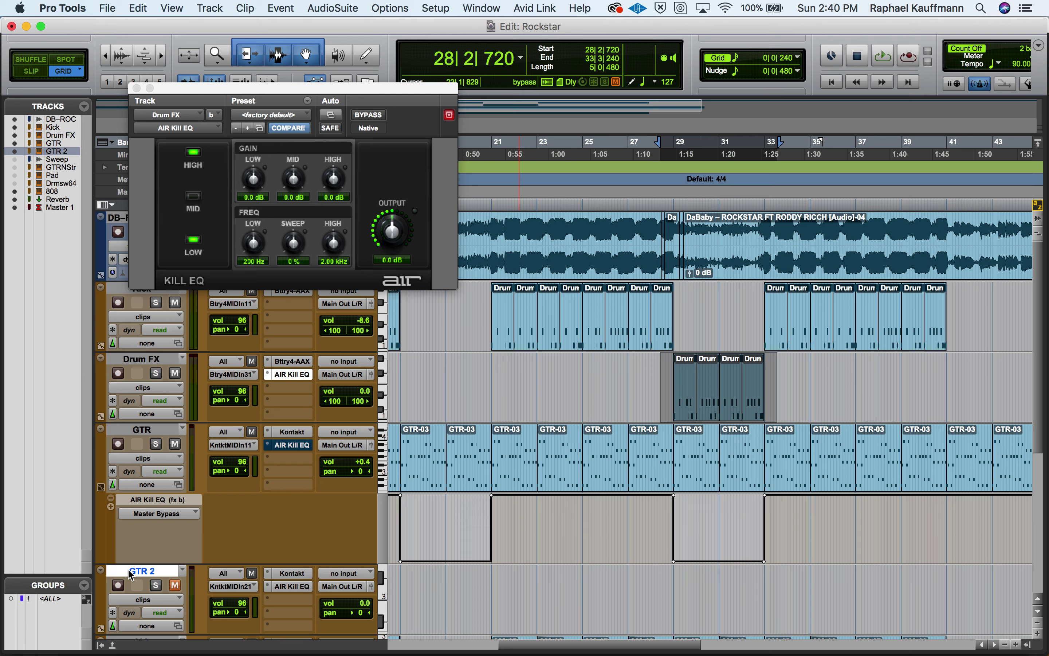
pyautogui.click(698, 465)
pyautogui.keyDown('shift'); pyautogui.click(745, 471); pyautogui.keyUp('shift')
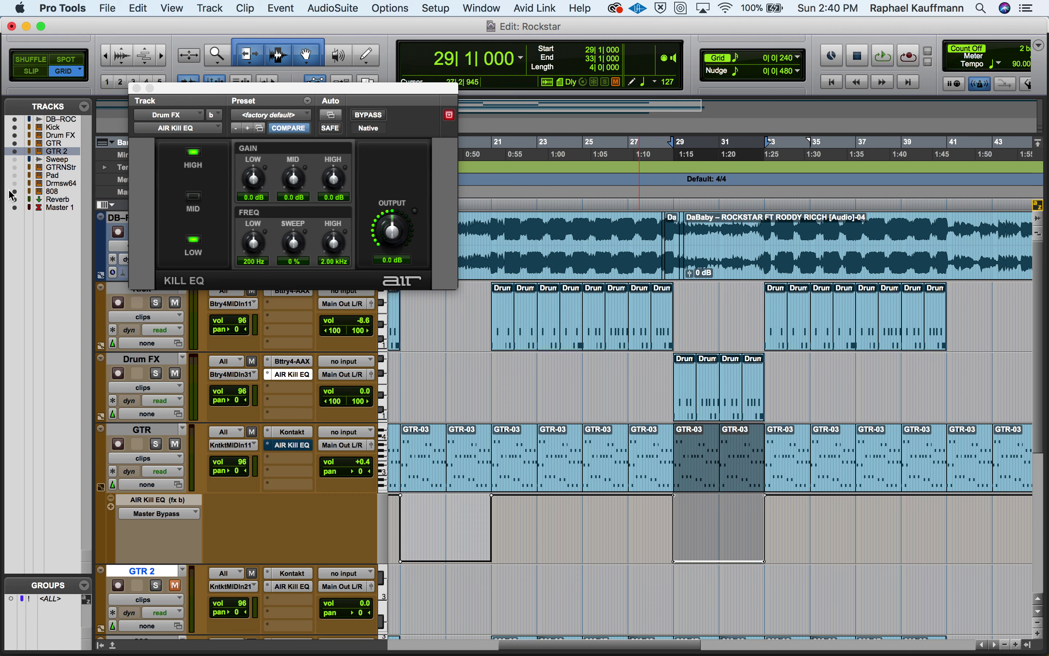
pyautogui.click(14, 151)
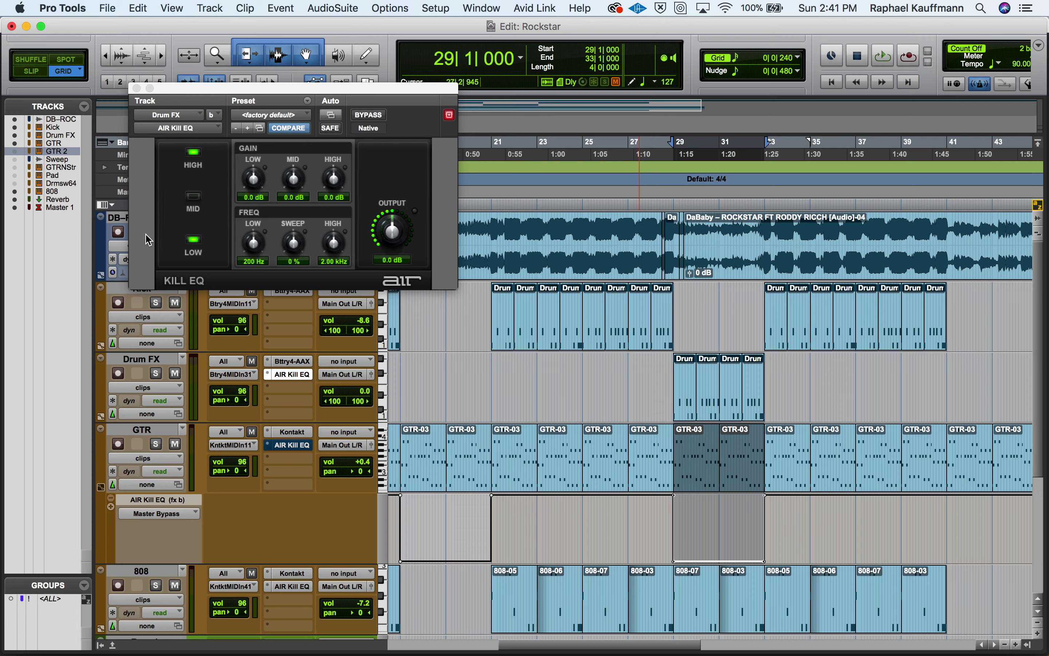
# Step: Close Drum FX's Kill EQ window and show an automation lane beneath the 808 track
pyautogui.press('super+bracketleft')
pyautogui.press('super+bracketleft')
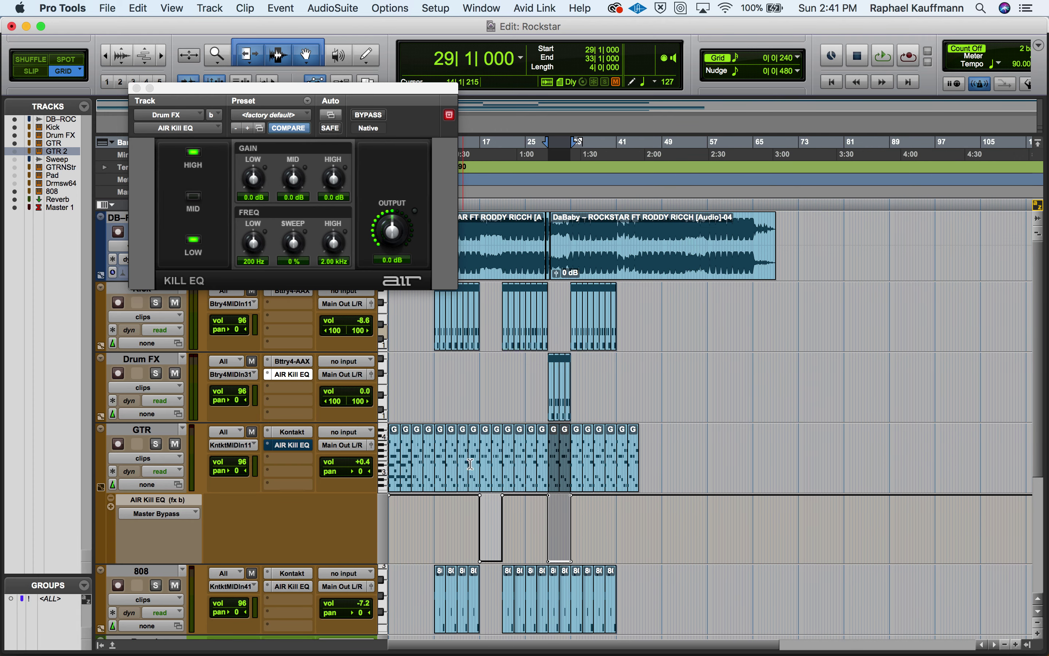
pyautogui.click(579, 519)
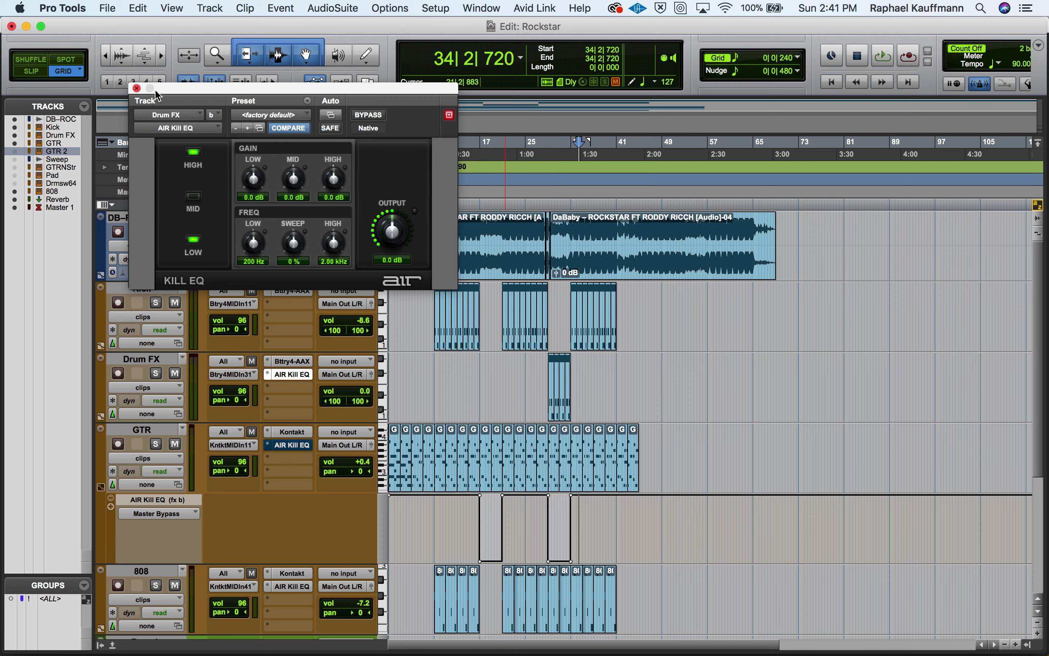
pyautogui.click(136, 88)
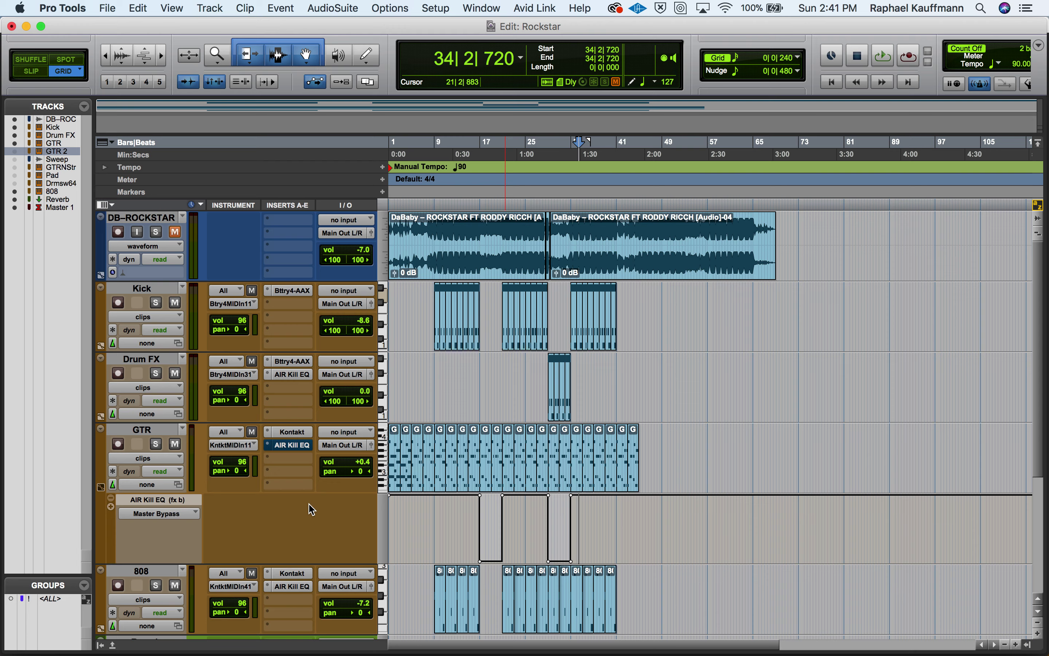
pyautogui.scroll(-5, 311, 509)
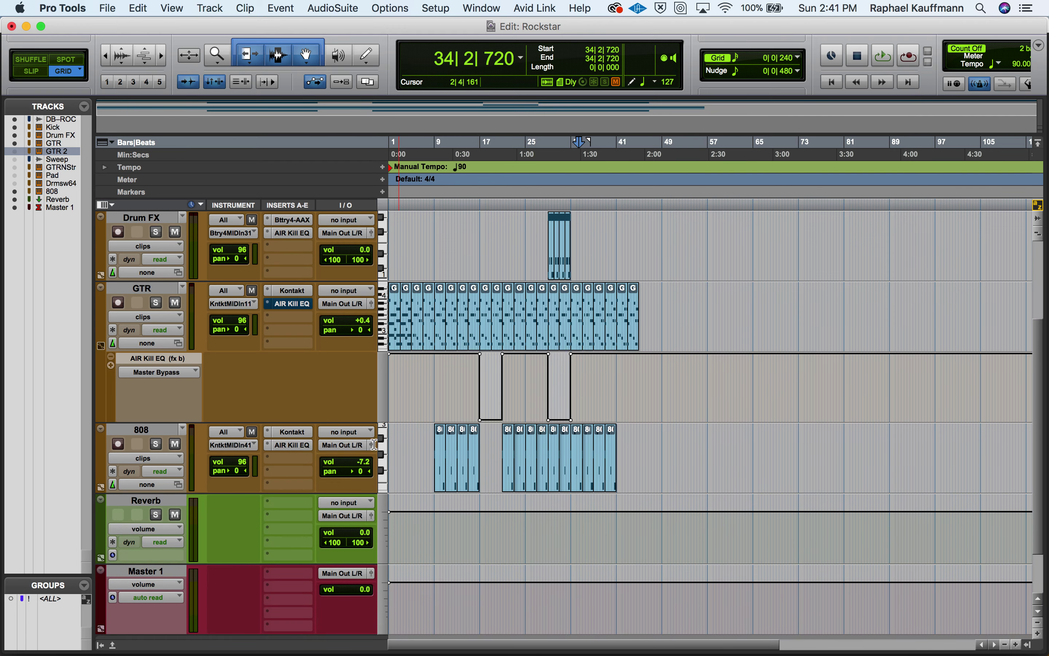
pyautogui.click(100, 488)
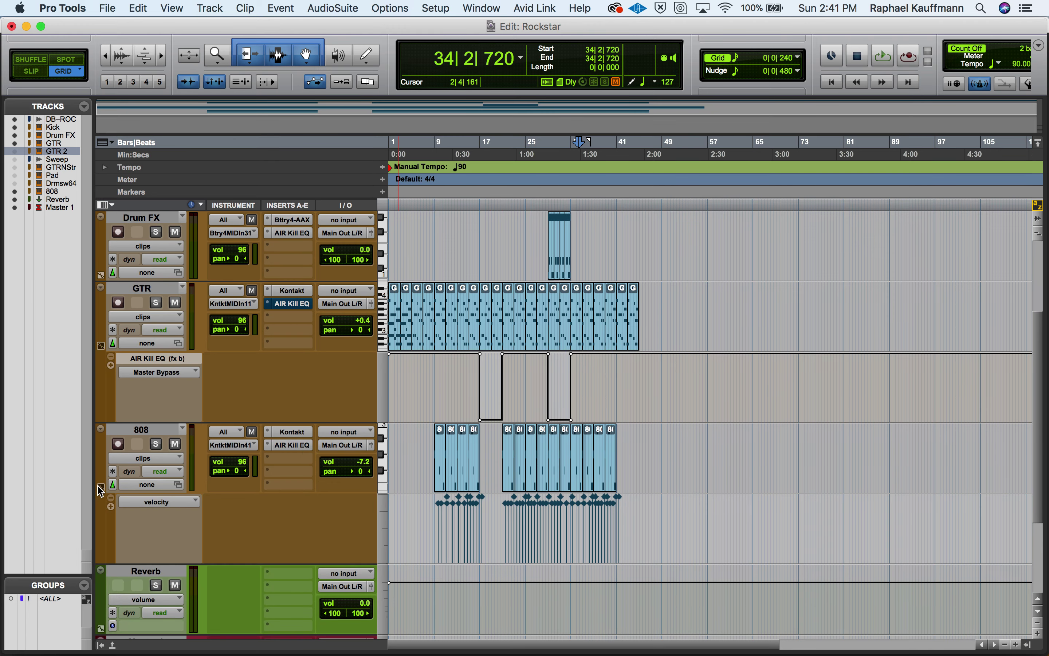
pyautogui.click(157, 505)
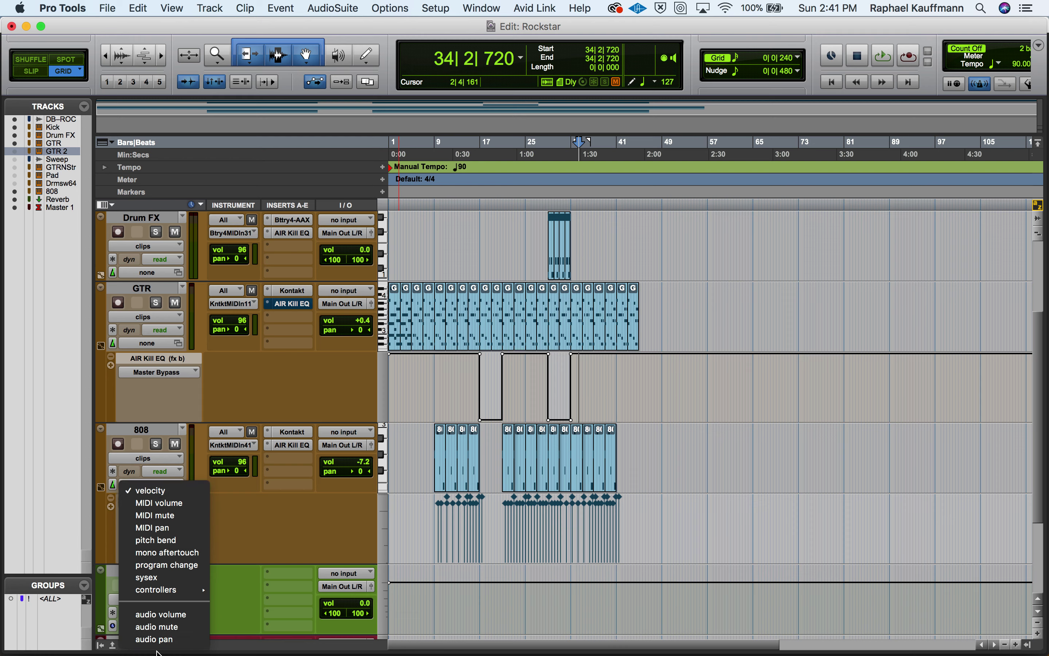
pyautogui.click(286, 558)
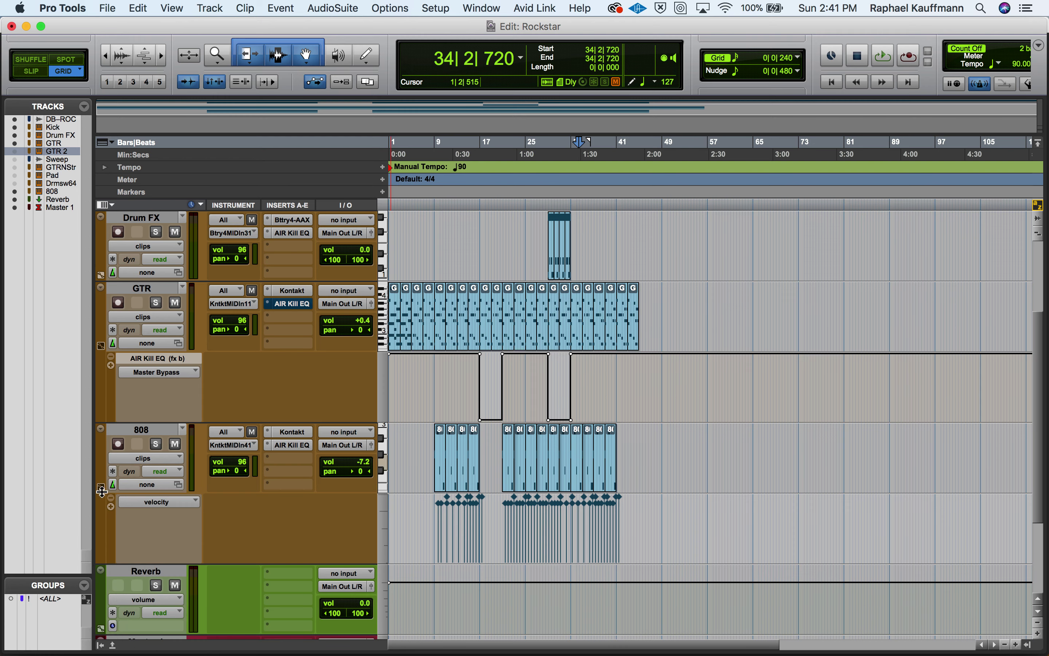
pyautogui.click(556, 462)
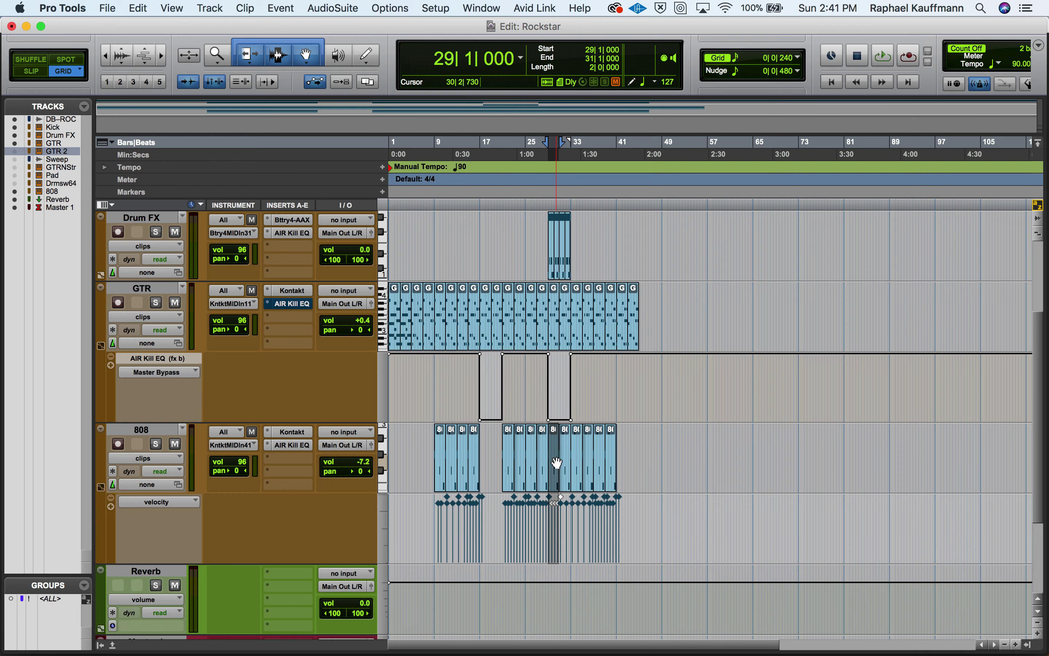
pyautogui.doubleClick(556, 462)
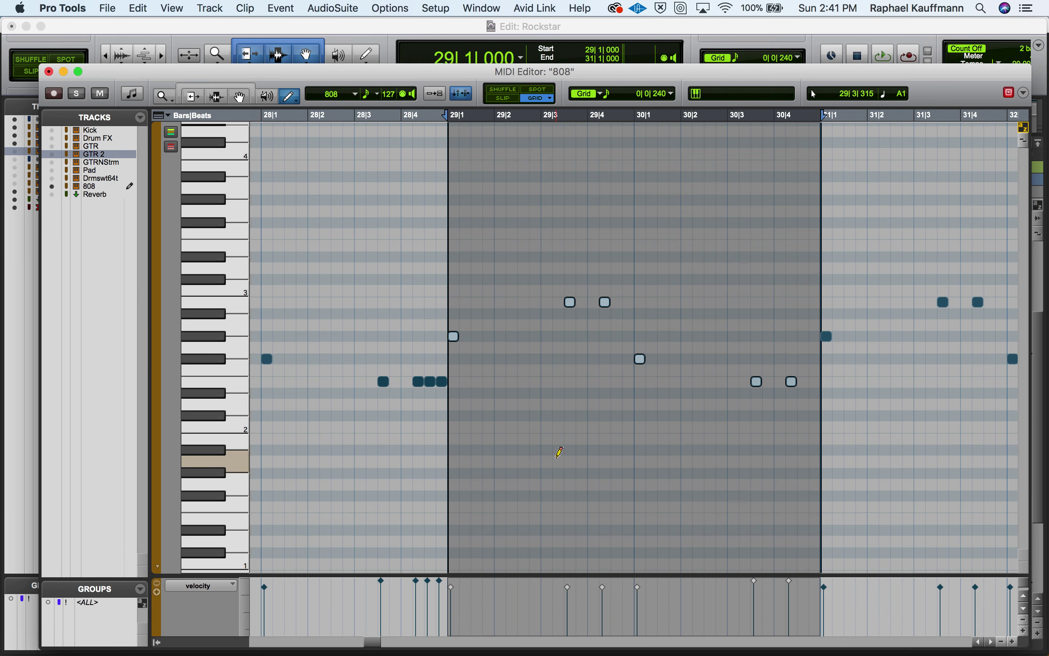
pyautogui.click(49, 71)
# Step: Play the arrangement briefly from bar 29 and place the edit cursor at bar 28
pyautogui.press('space')
pyautogui.press('space')
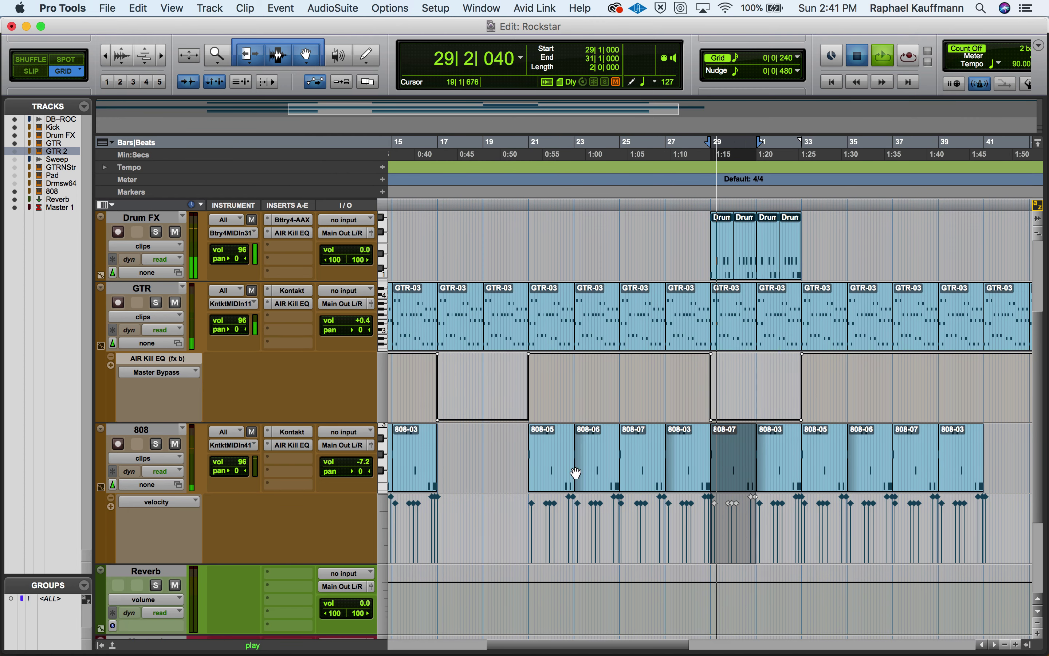
pyautogui.press('space')
pyautogui.click(688, 448)
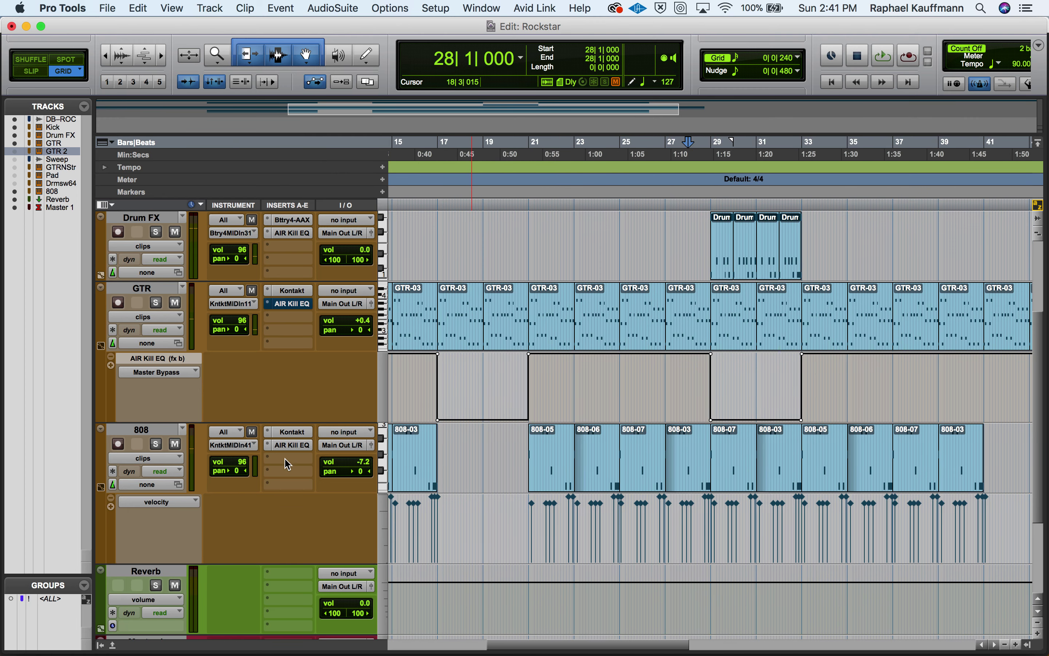
# Step: Enable Master Bypass automation for the AIR Kill EQ on the 808 track
pyautogui.click(290, 446)
pyautogui.click(331, 115)
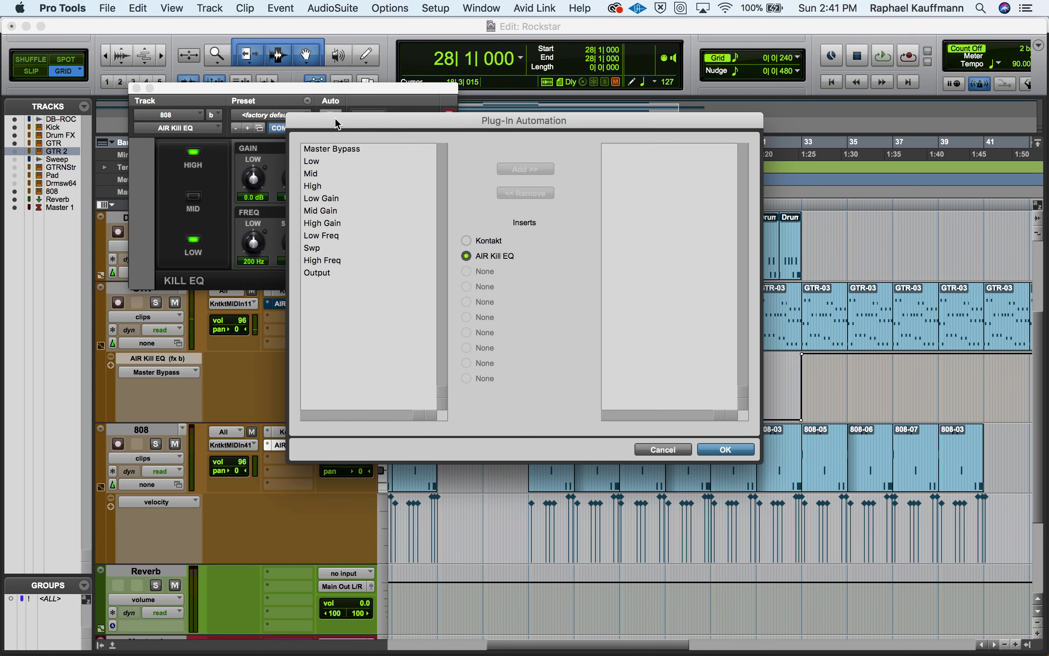
pyautogui.click(327, 148)
pyautogui.click(537, 170)
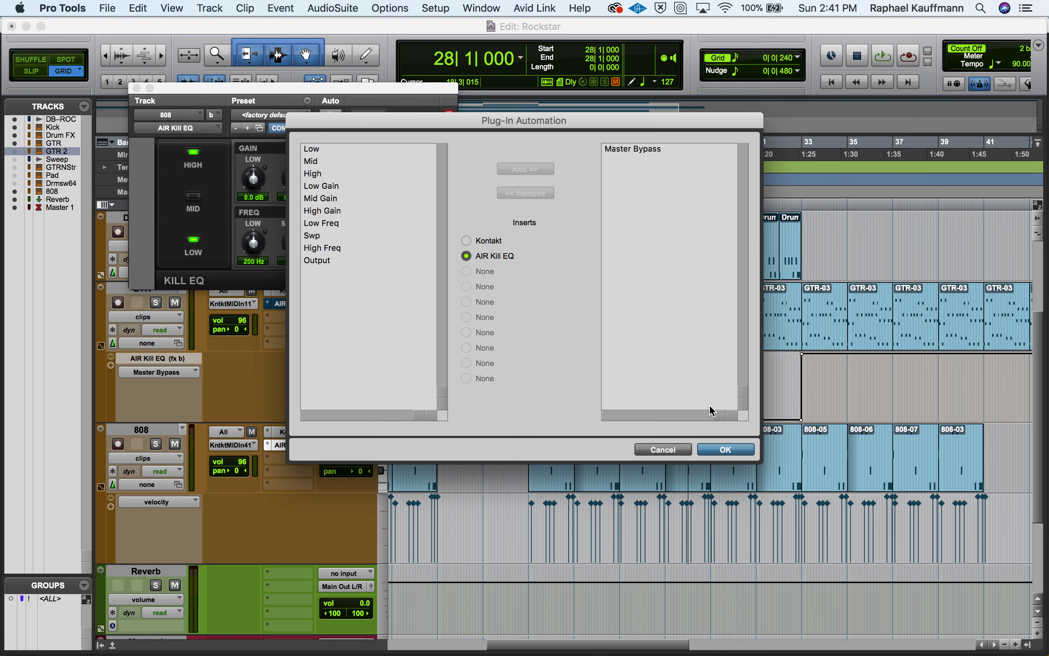
pyautogui.click(719, 451)
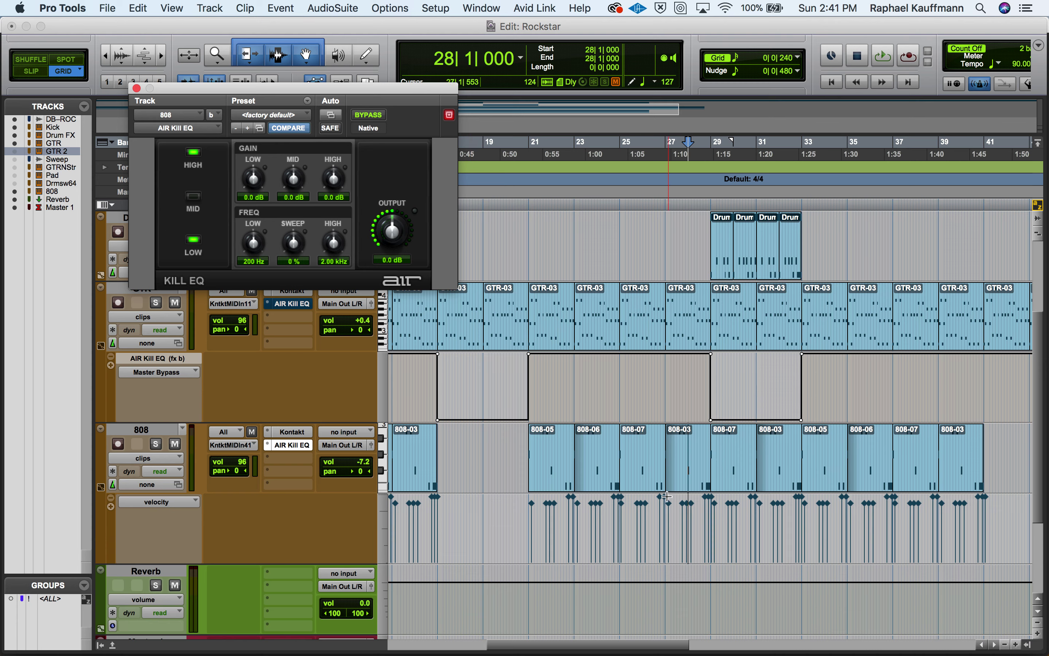
# Step: Show the AIR Kill EQ's Master Bypass in the 808 track's automation lane
pyautogui.click(167, 433)
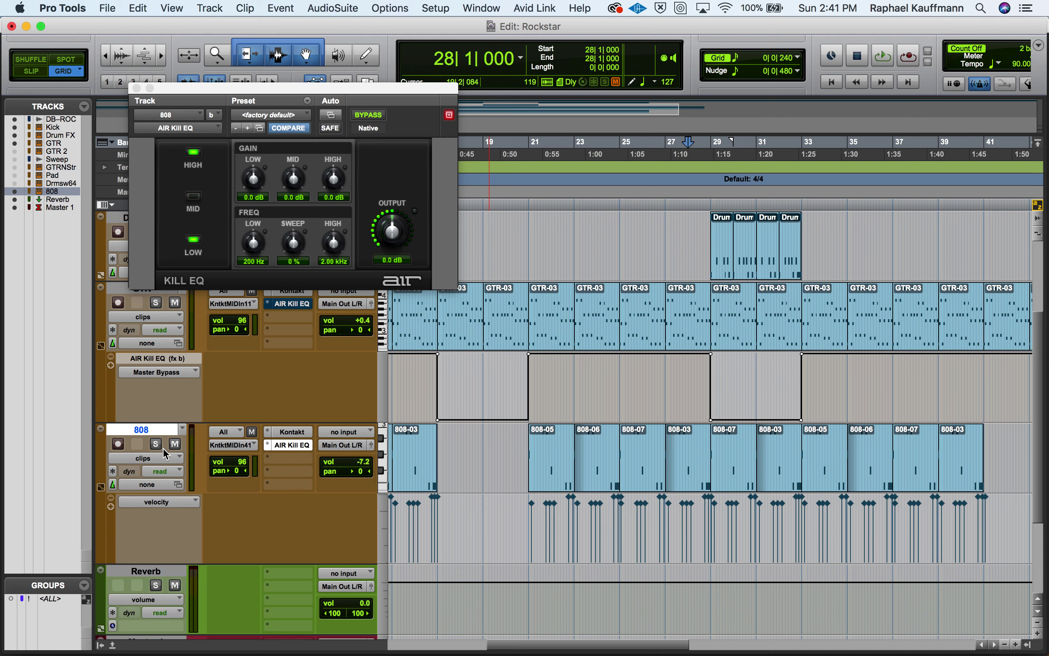
pyautogui.click(140, 503)
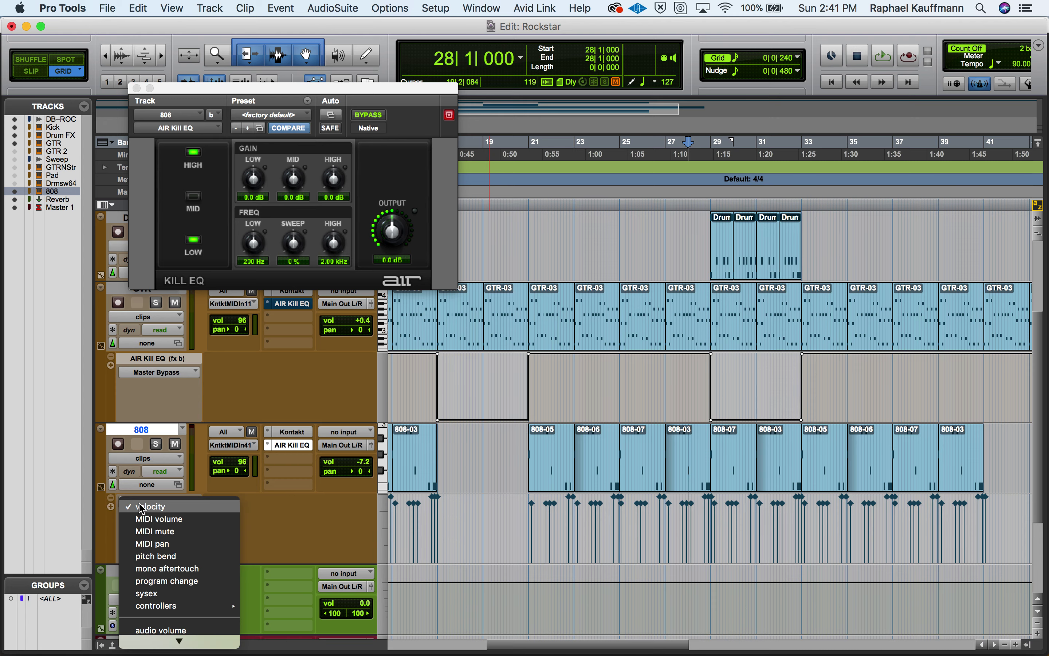
pyautogui.click(262, 640)
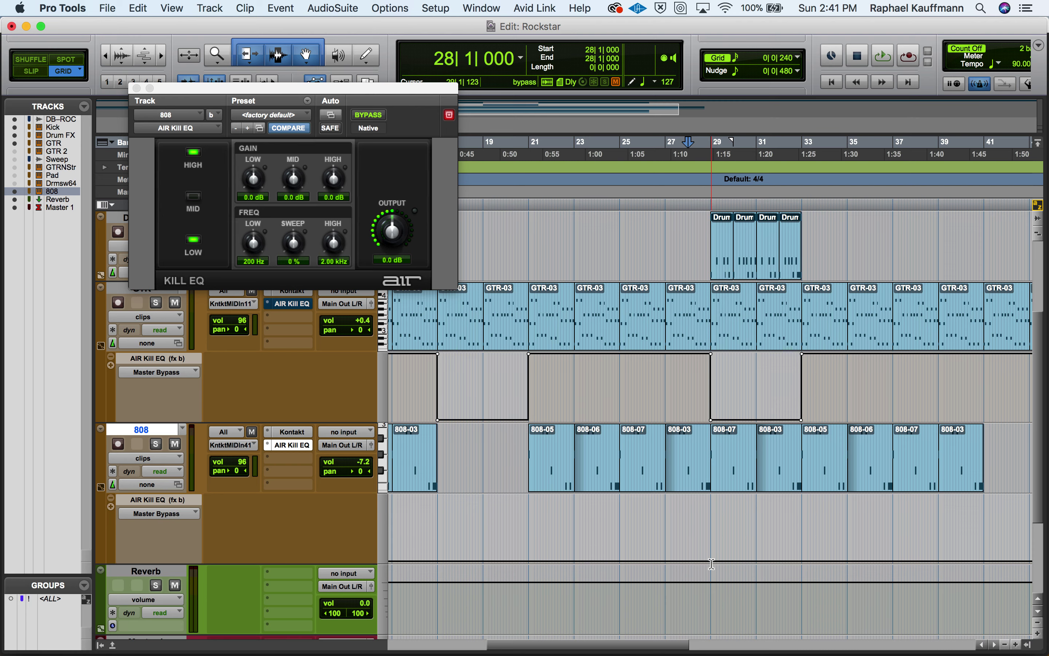
# Step: Bypass the 808's Kill EQ and automate its Master Bypass so the EQ is active only from bar 29 to 33
pyautogui.click(363, 118)
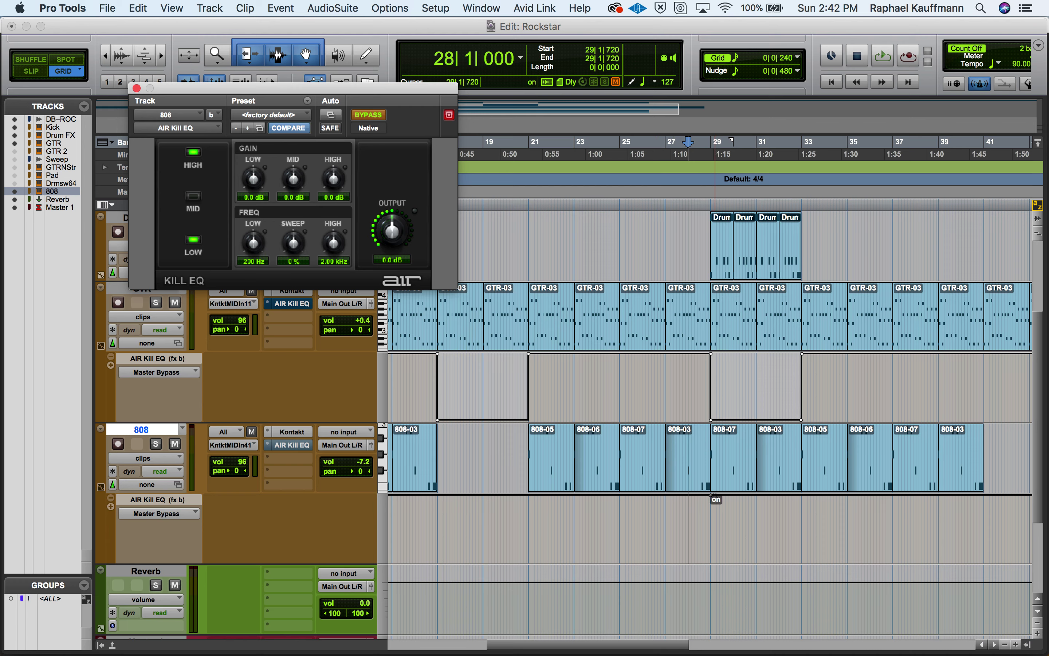
pyautogui.moveTo(711, 495); pyautogui.dragTo(708, 580)
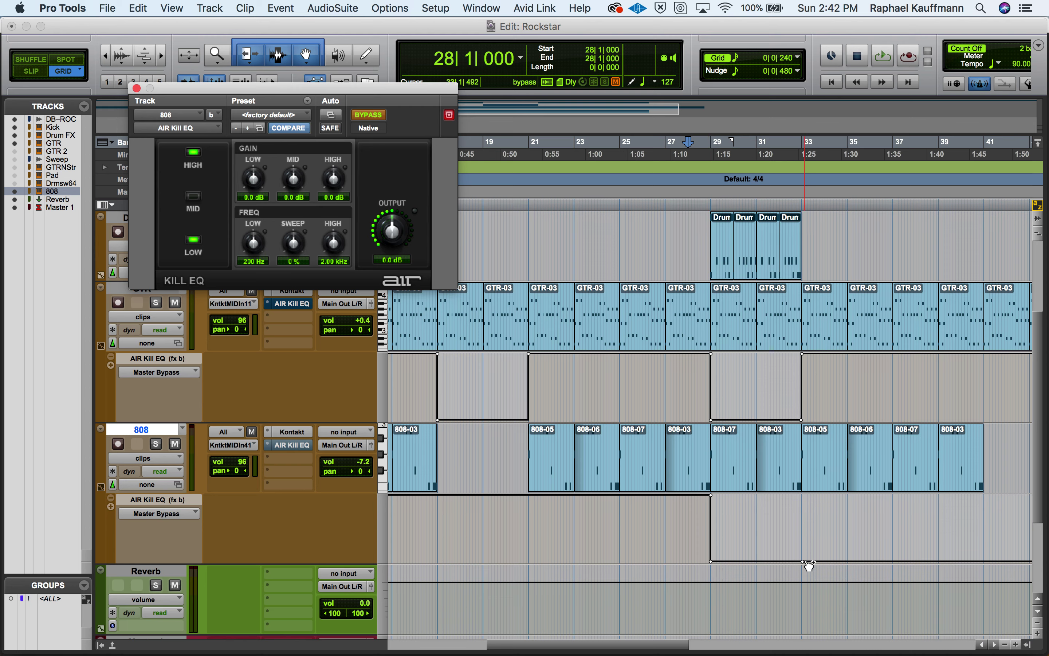
pyautogui.moveTo(803, 562); pyautogui.dragTo(802, 495)
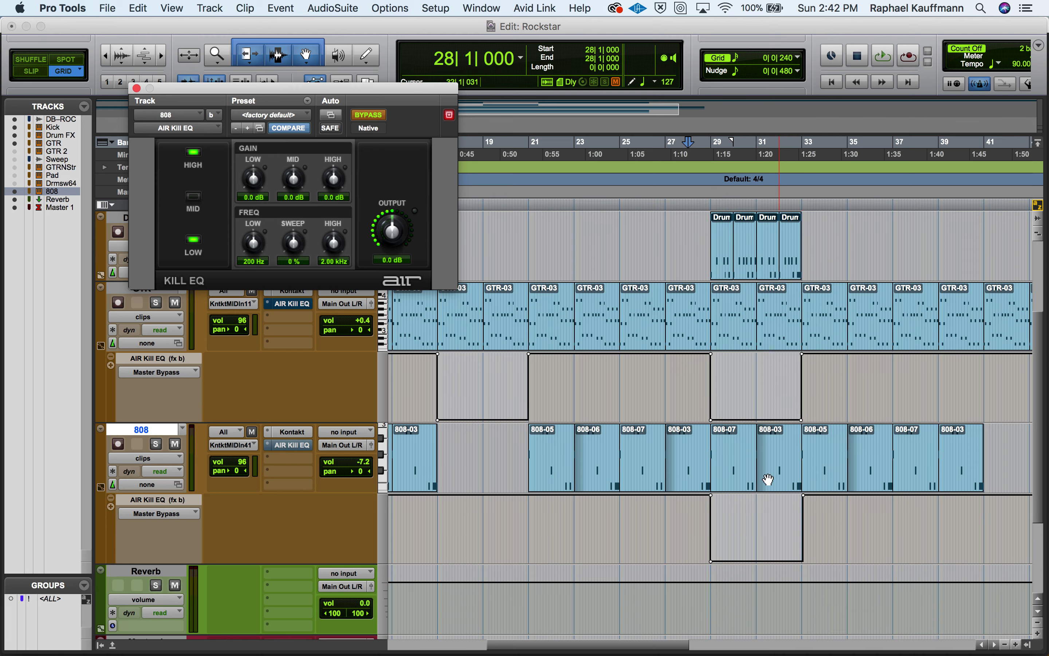
# Step: Check the 808 Kill EQ's automated parameters and play the arrangement from 27|4|480 through the automated section
pyautogui.click(331, 115)
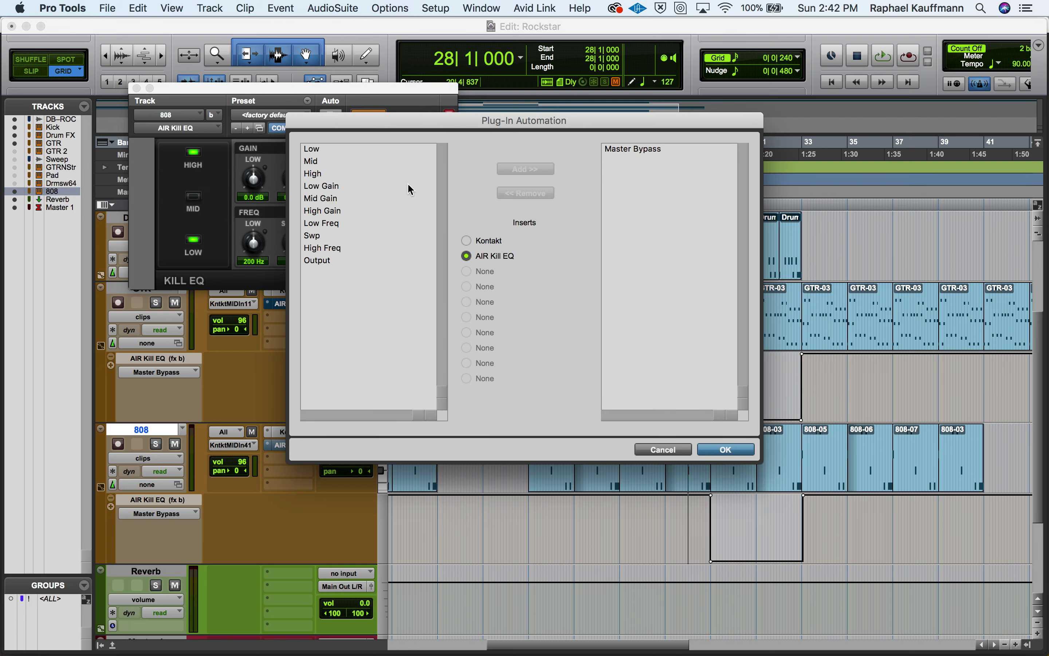
pyautogui.click(662, 449)
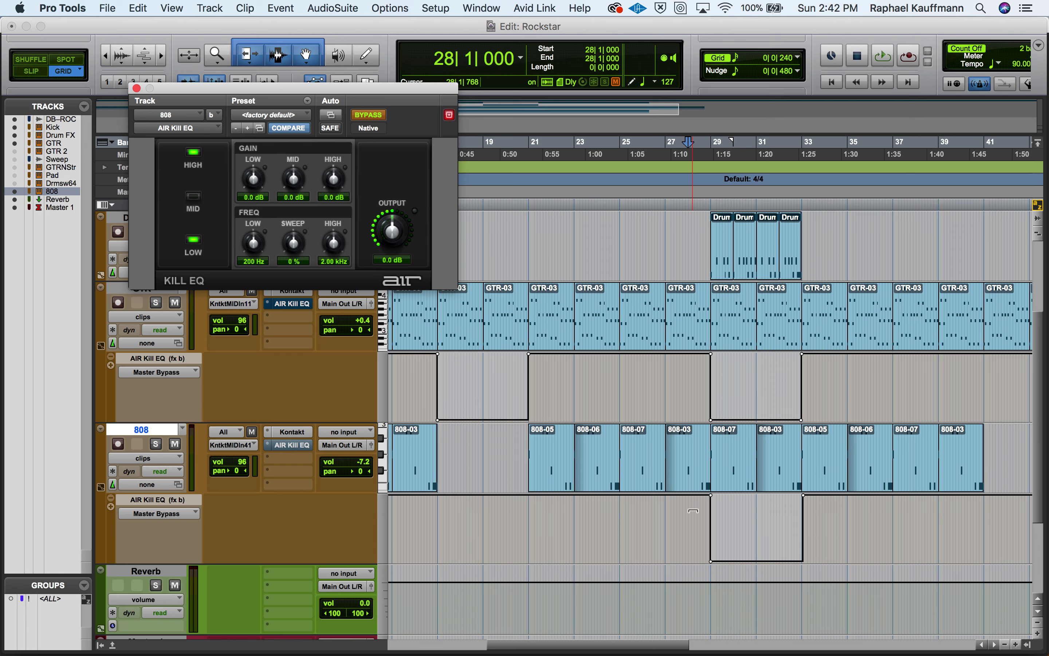
pyautogui.click(685, 513)
pyautogui.press('space')
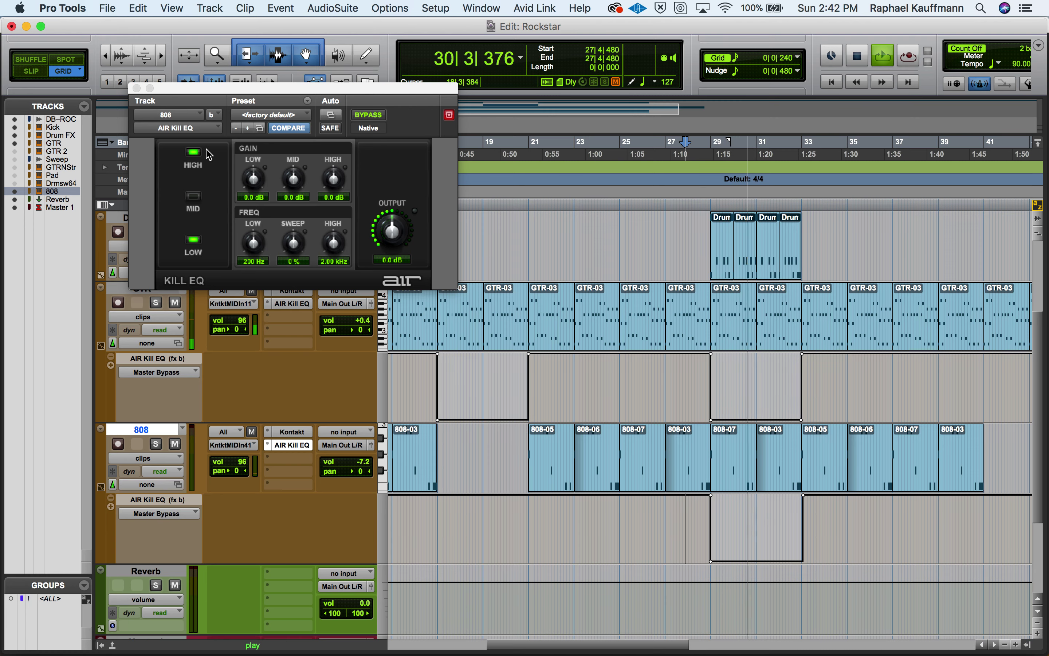
# Step: Close the 808's Kill EQ and listen to the arrangement past bar 33
pyautogui.click(136, 88)
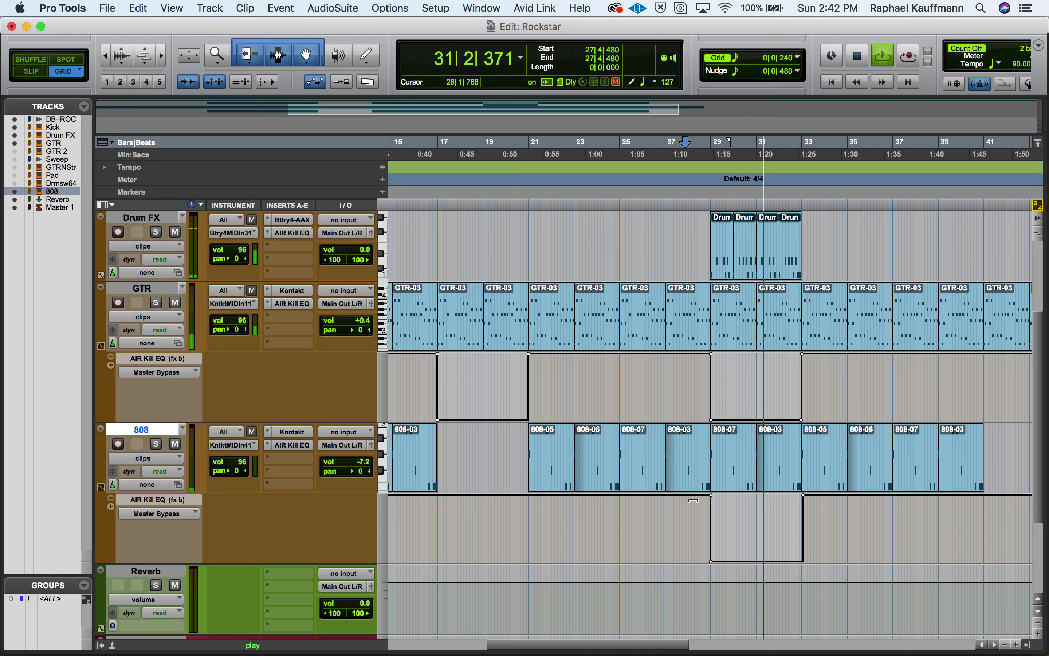
pyautogui.scroll(3, 734, 536)
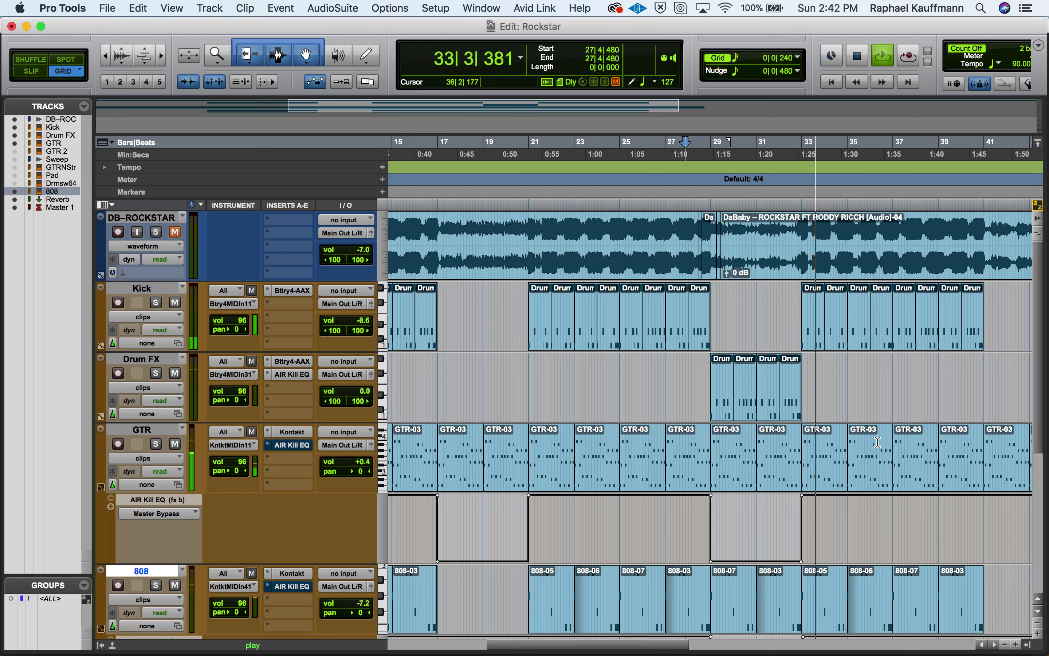
pyautogui.press('space')
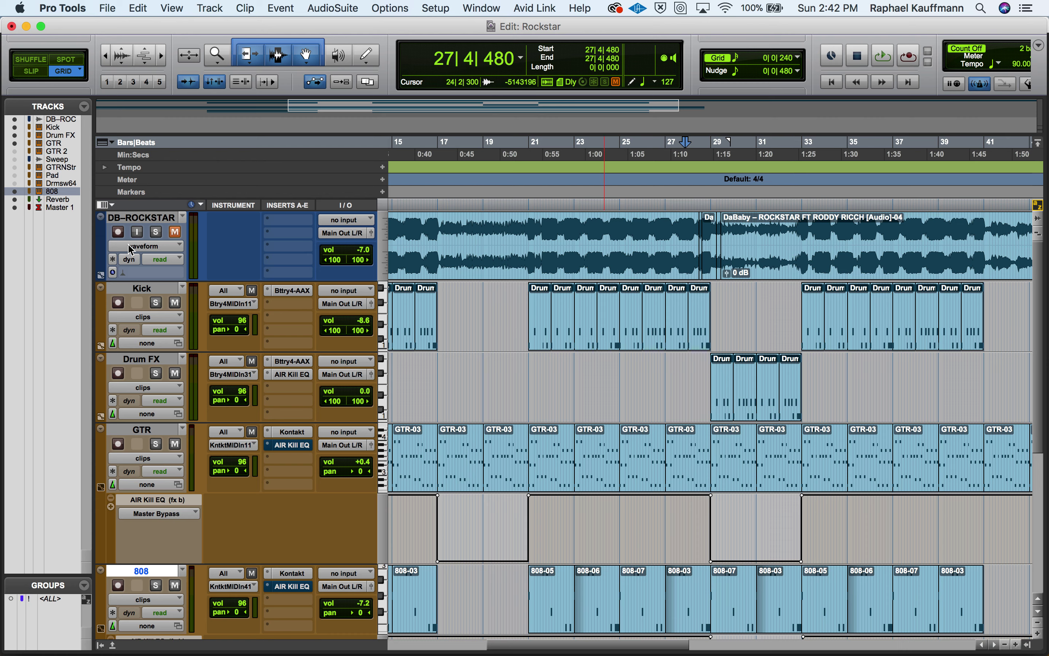
# Step: Solo the DB-ROCKSTAR reference, listen from 32|2|720, and mute the reference again
pyautogui.click(157, 235)
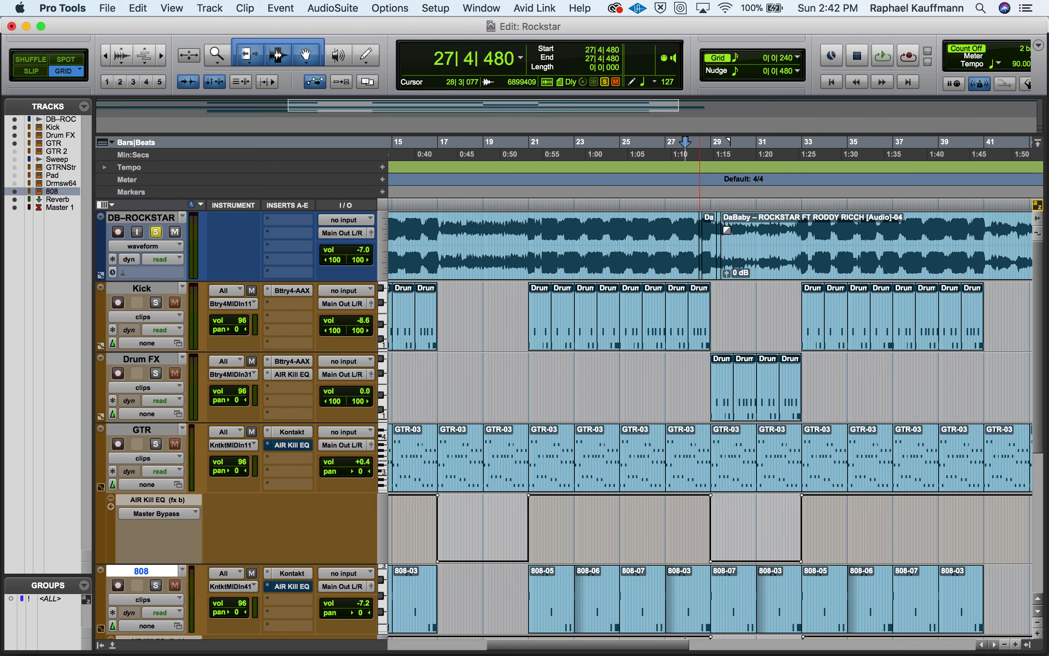
pyautogui.click(789, 236)
pyautogui.press('space')
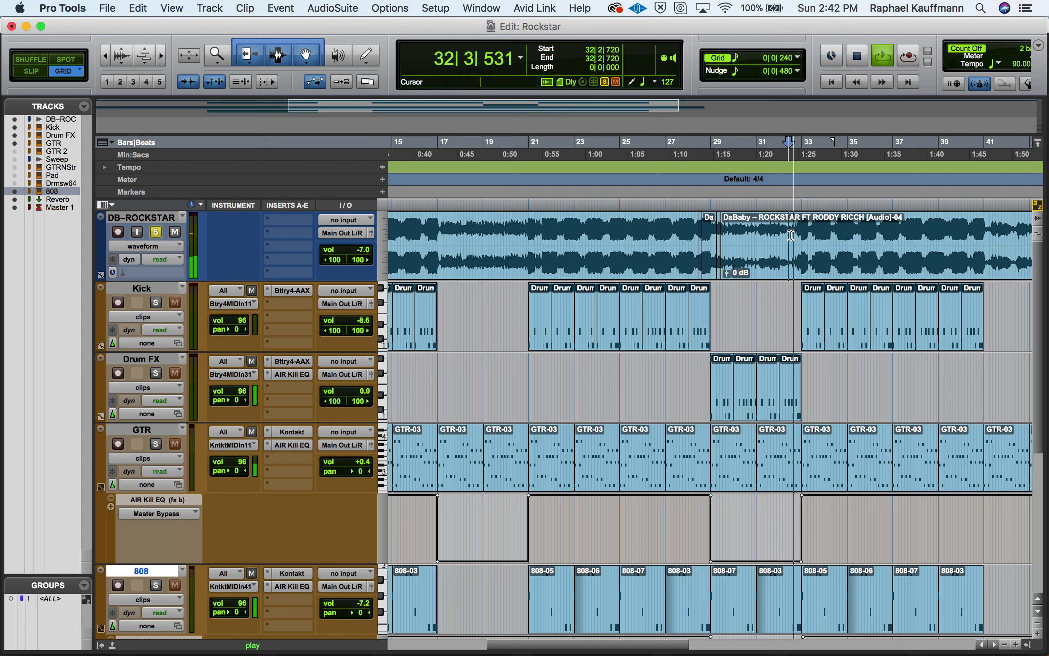
pyautogui.press('space')
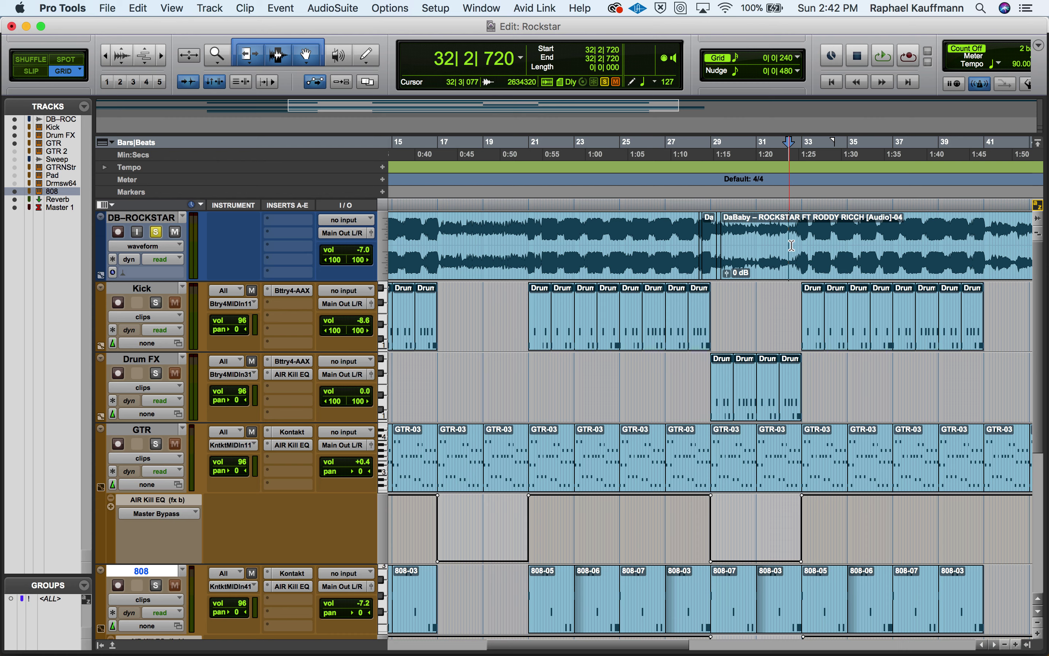
pyautogui.click(158, 232)
pyautogui.click(174, 233)
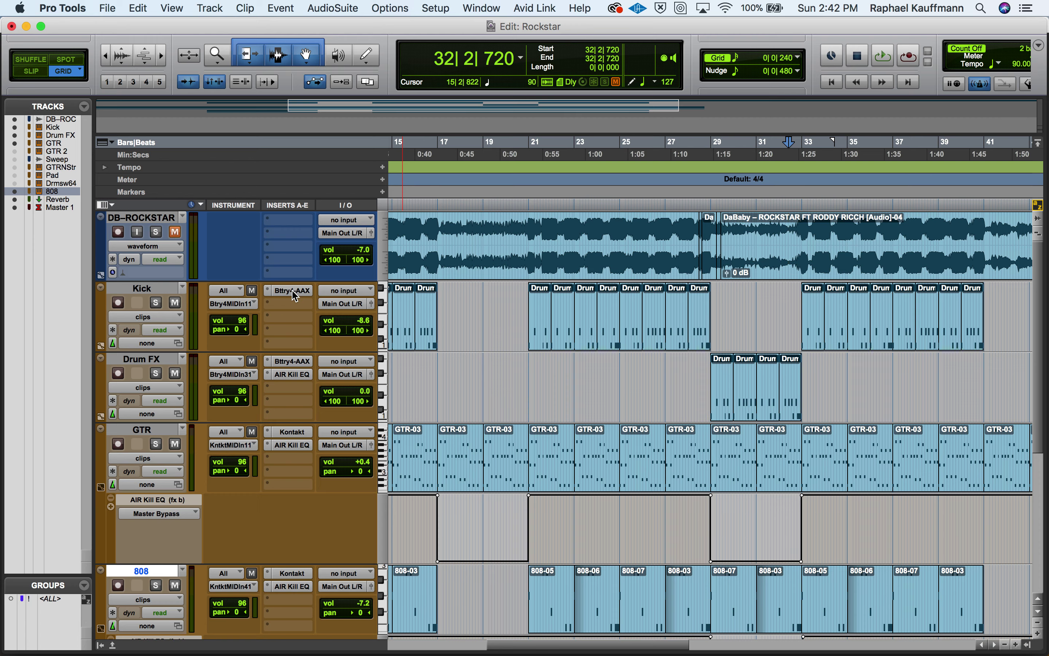
# Step: Open the Kick track's Battery 4 and audition the crash samples of Tha Realest Kit
pyautogui.click(292, 291)
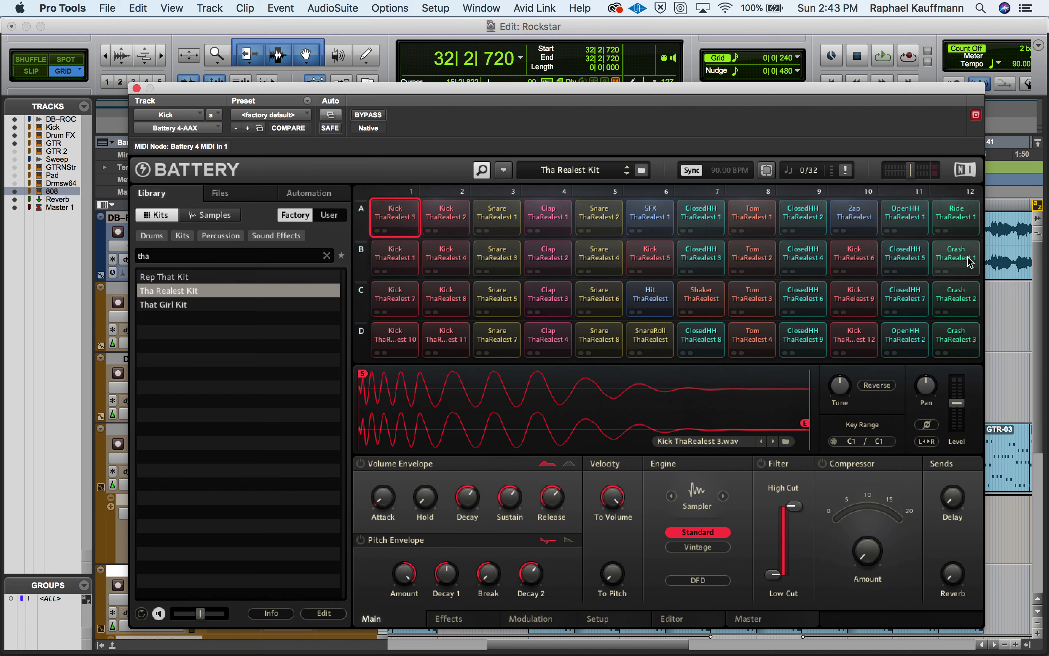
pyautogui.click(956, 259)
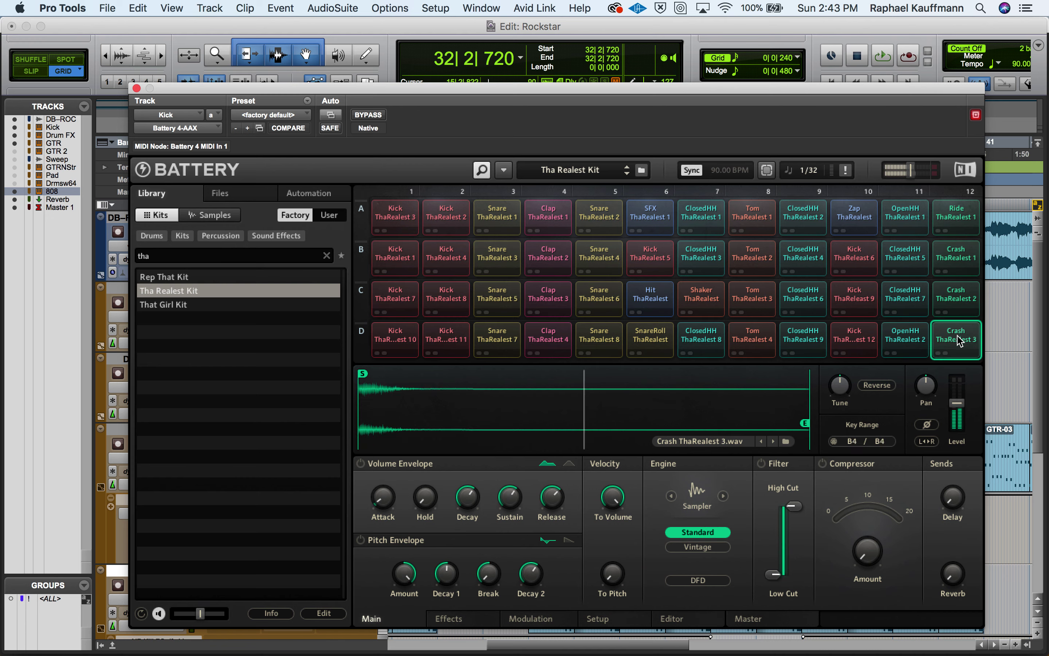
pyautogui.click(958, 299)
pyautogui.click(957, 263)
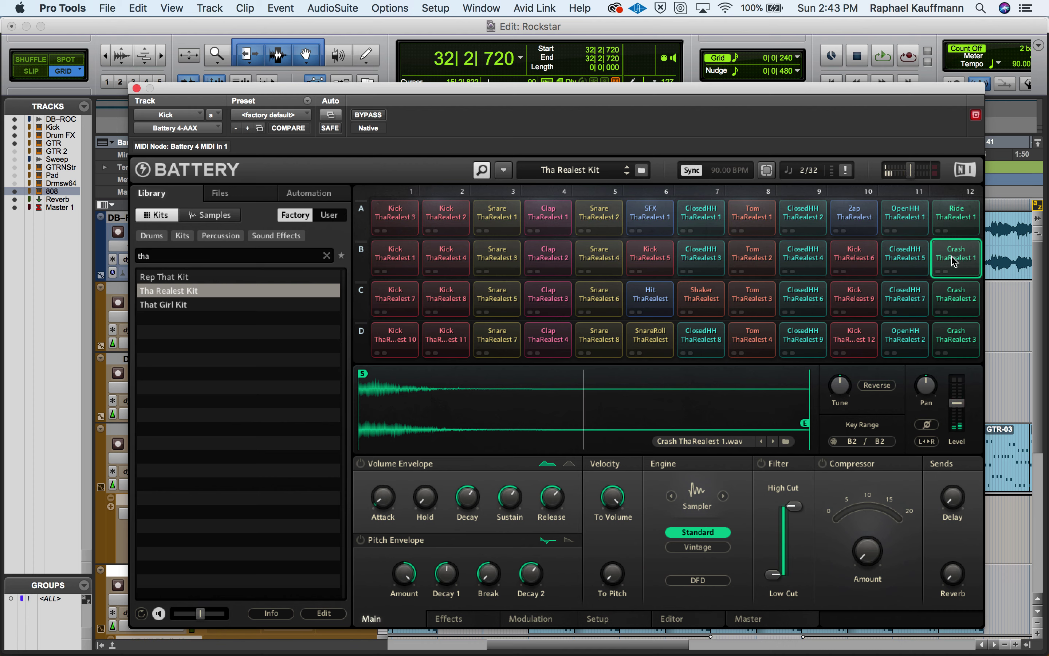
# Step: Swap Crash ThaRealest 1 with the Zap sample in cell A10 and audition it alongside ClosedHH ThaRealest 2
pyautogui.click(953, 262)
pyautogui.moveTo(854, 223); pyautogui.dragTo(852, 221)
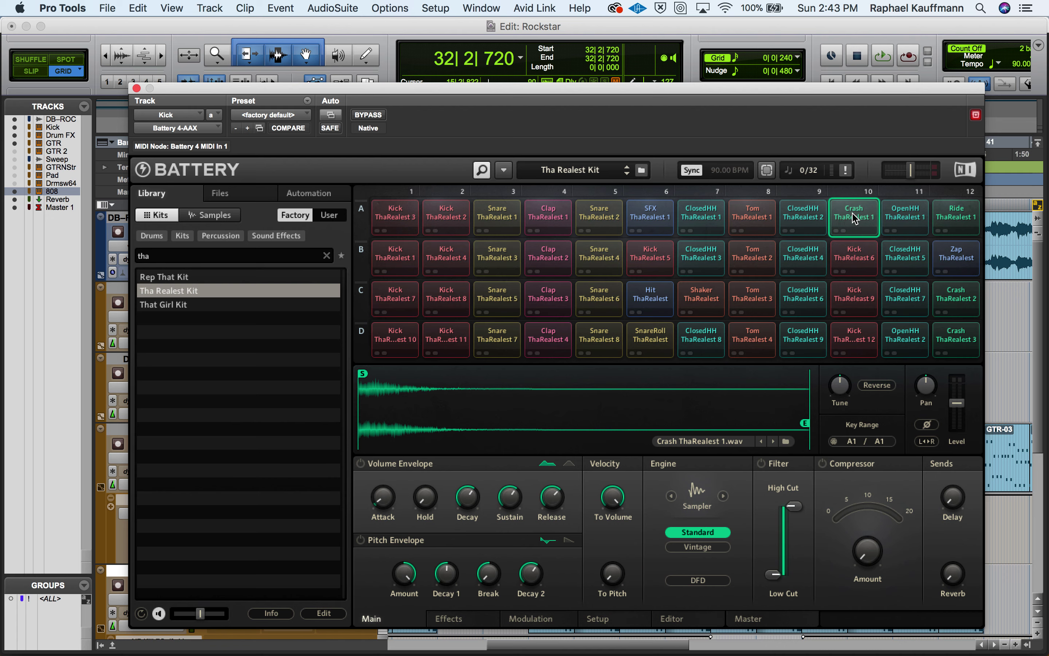
pyautogui.click(852, 218)
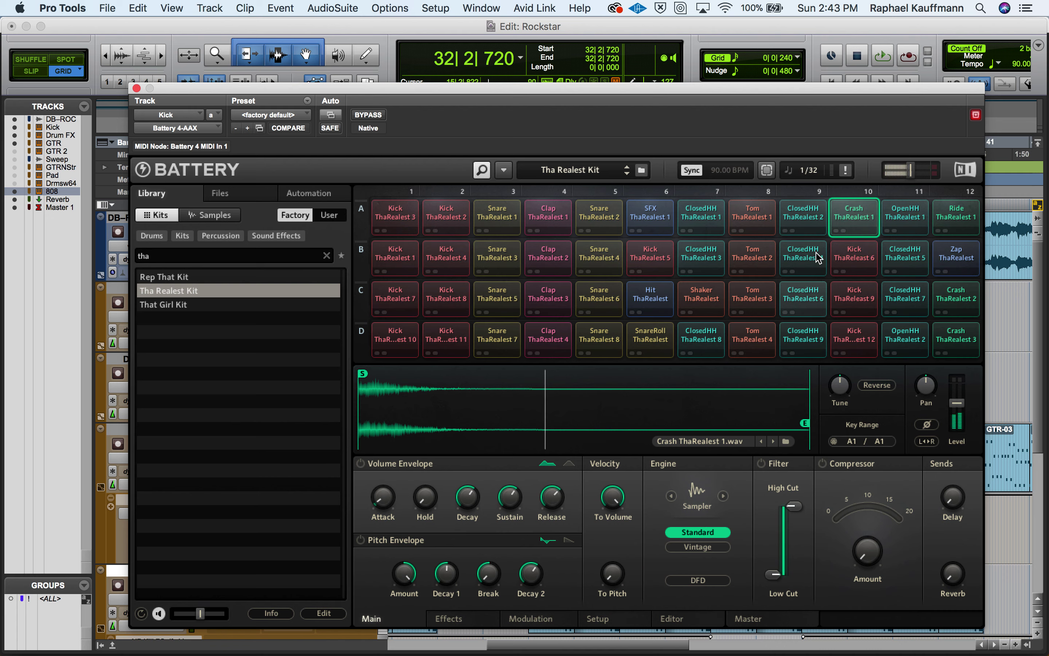
pyautogui.click(804, 215)
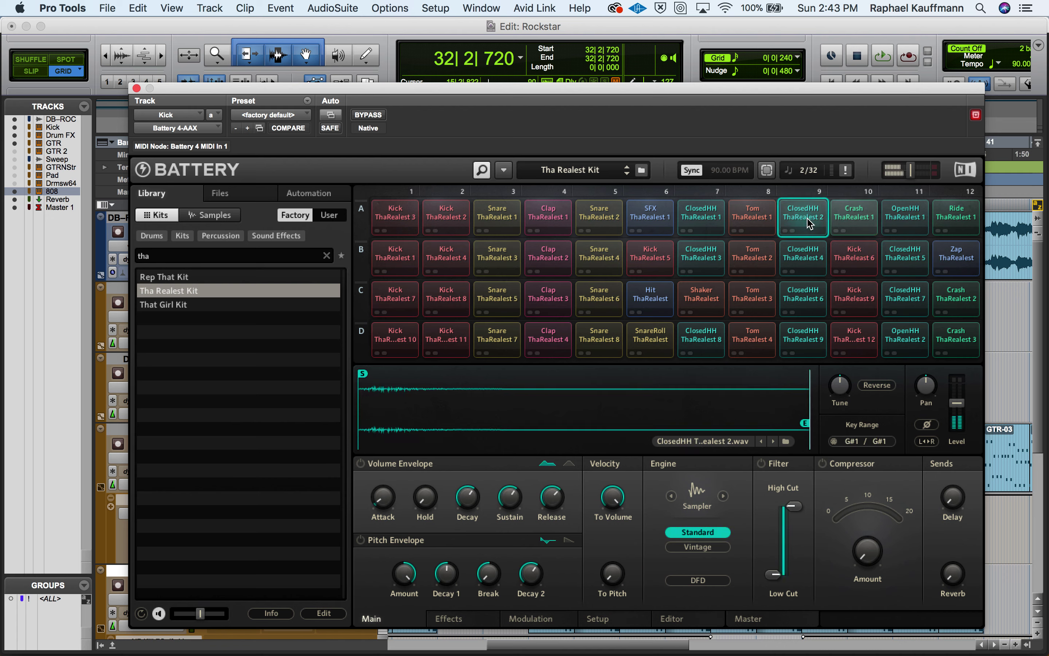
# Step: Reverse Crash ThaRealest 1 in cell A10 and shorten its sample end point to 61330
pyautogui.click(852, 212)
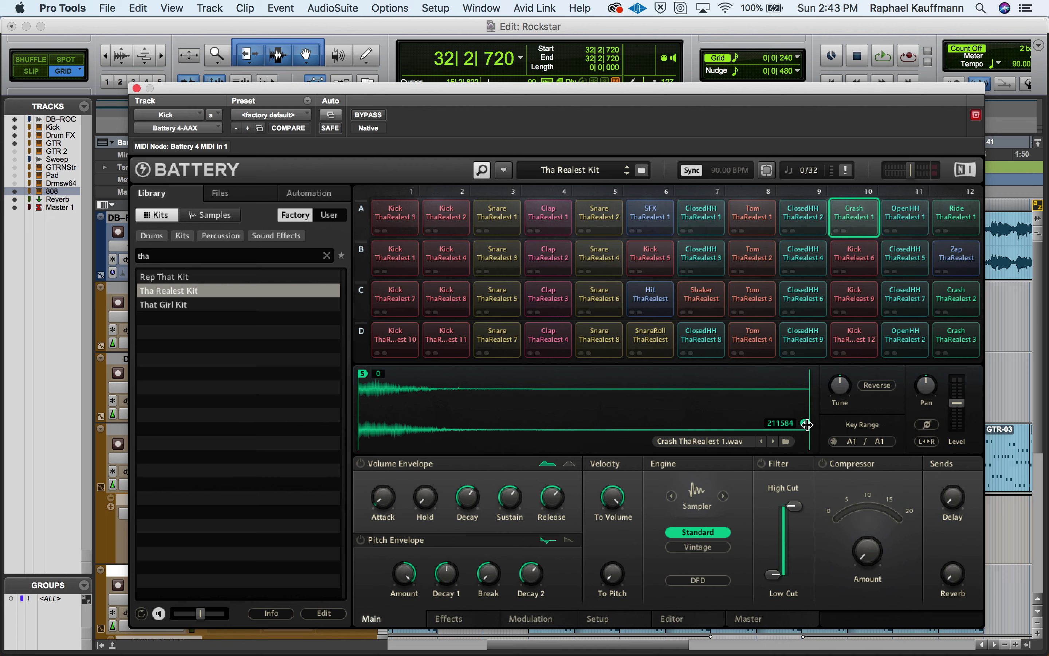
pyautogui.moveTo(807, 424); pyautogui.dragTo(472, 411)
pyautogui.click(857, 219)
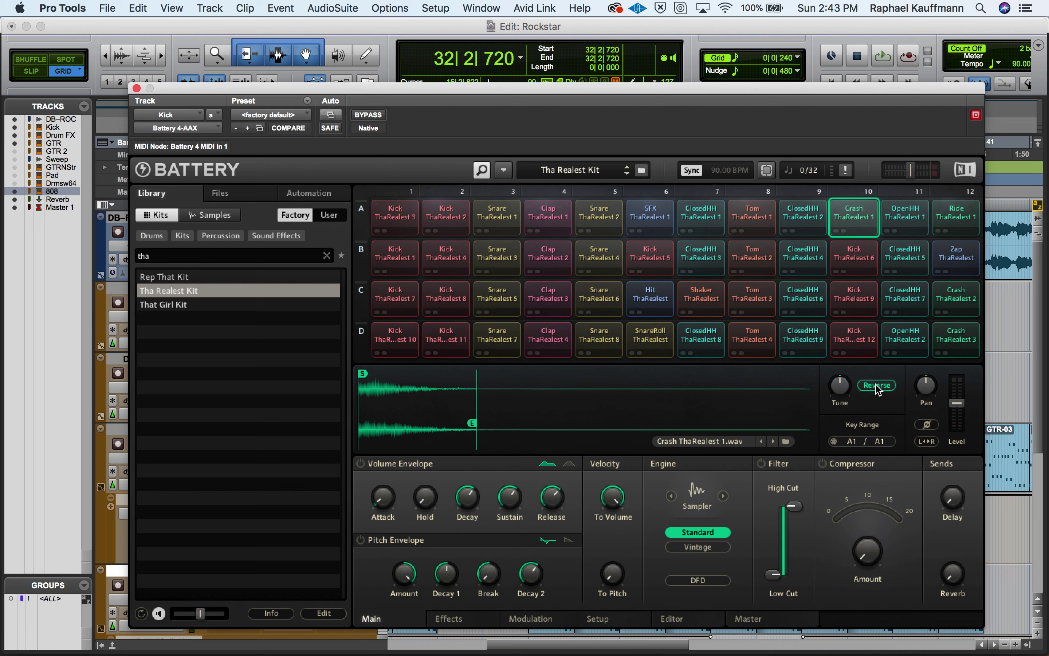
pyautogui.click(855, 212)
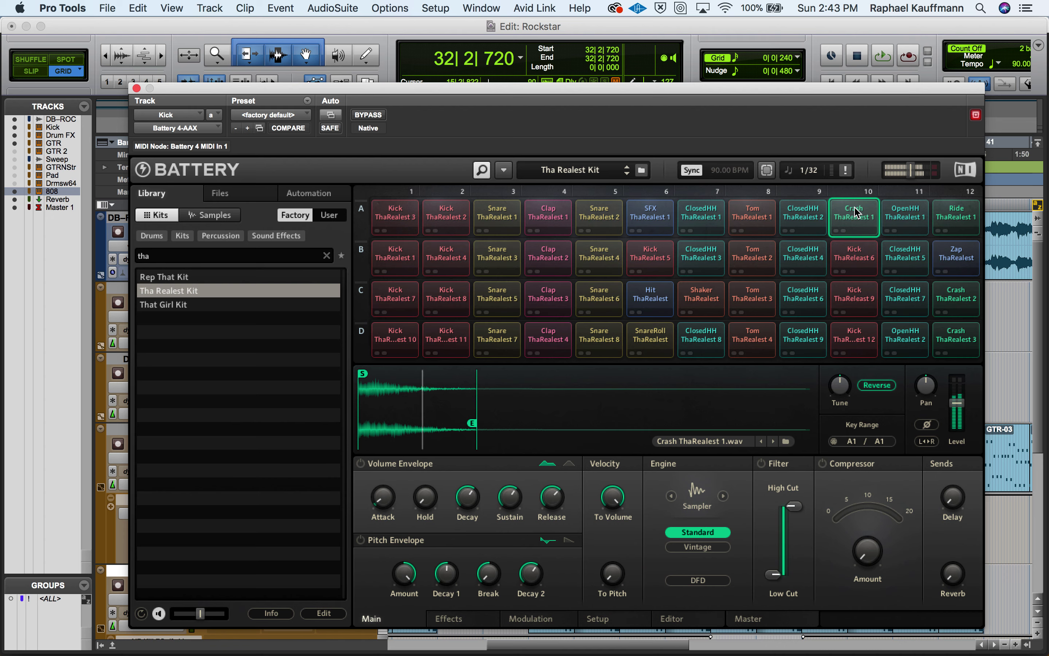
pyautogui.click(855, 212)
pyautogui.moveTo(473, 426); pyautogui.dragTo(484, 425)
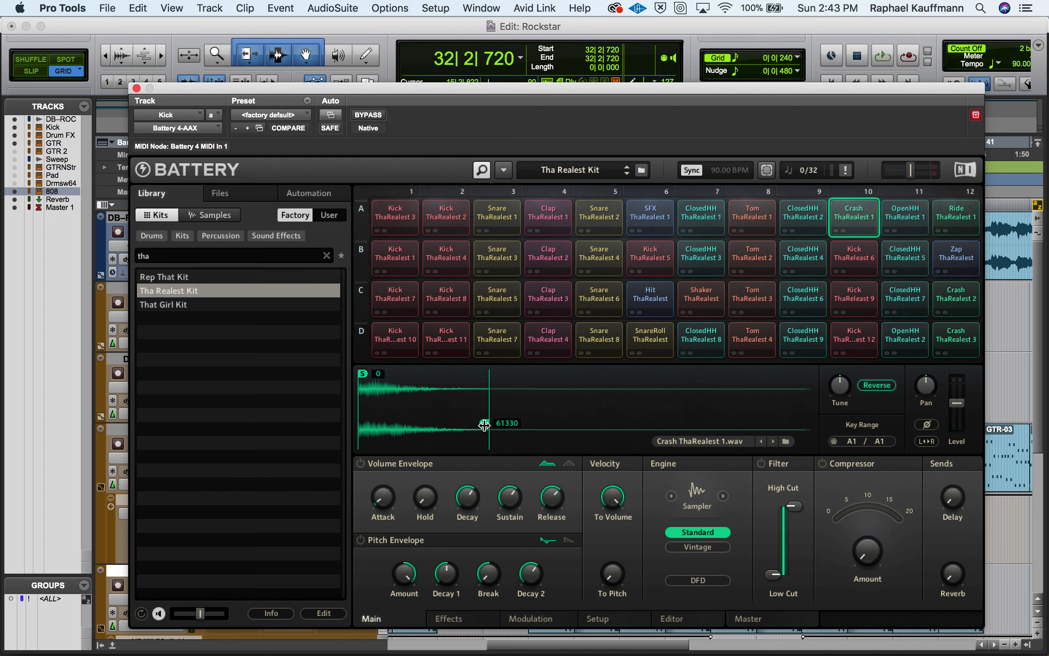
pyautogui.click(867, 217)
pyautogui.click(136, 89)
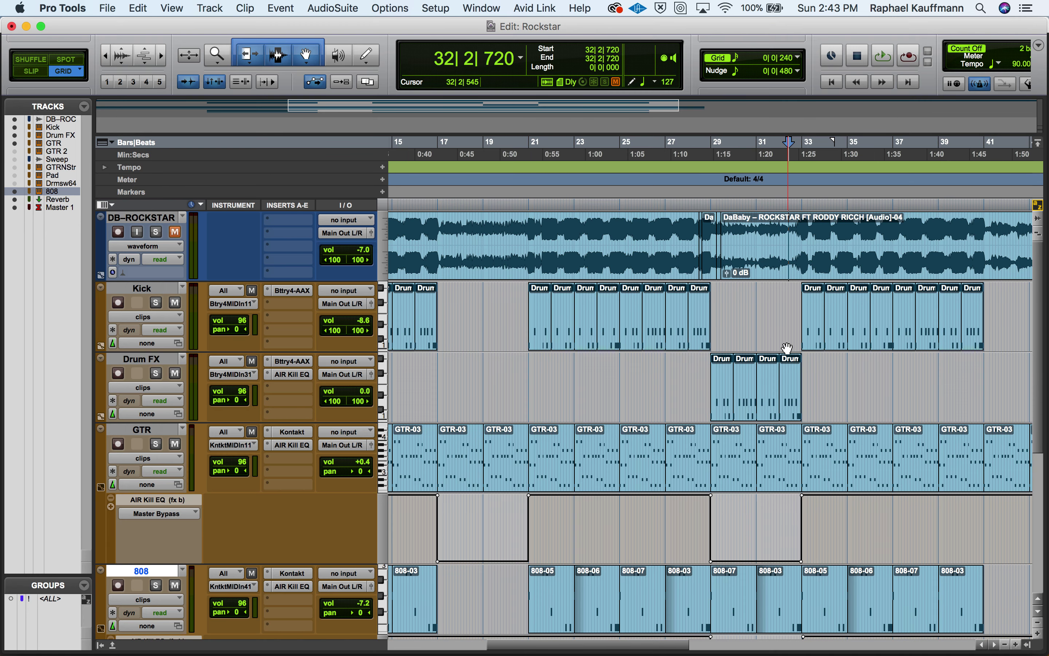
# Step: Add a 240-tick A1 note at 32|3|000 on the Kick track and play it back from 28|4|240
pyautogui.doubleClick(814, 345)
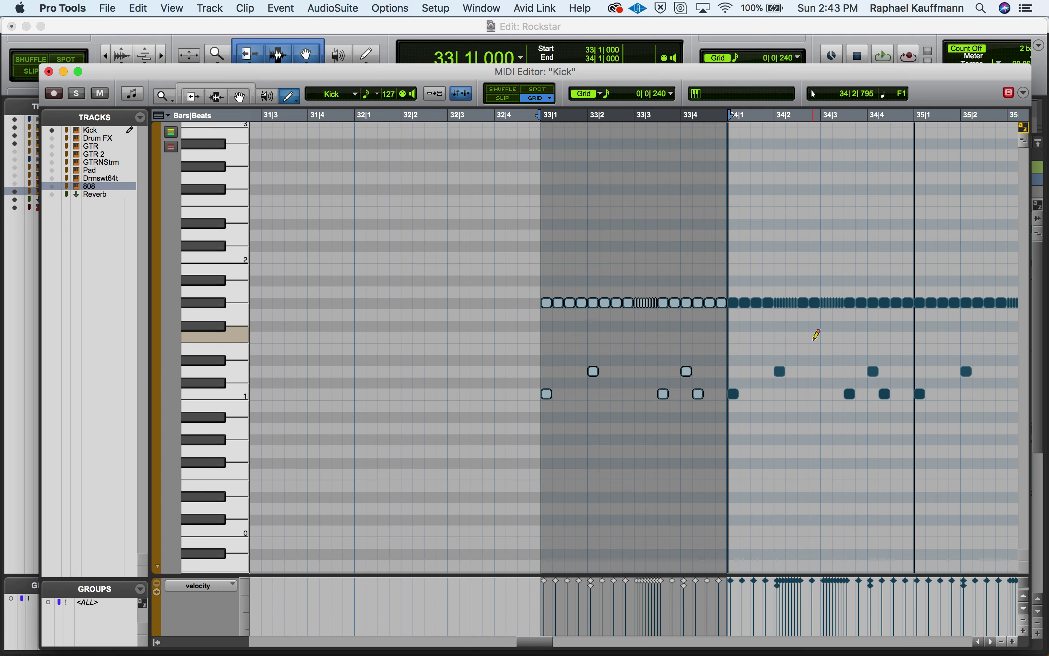
pyautogui.click(454, 292)
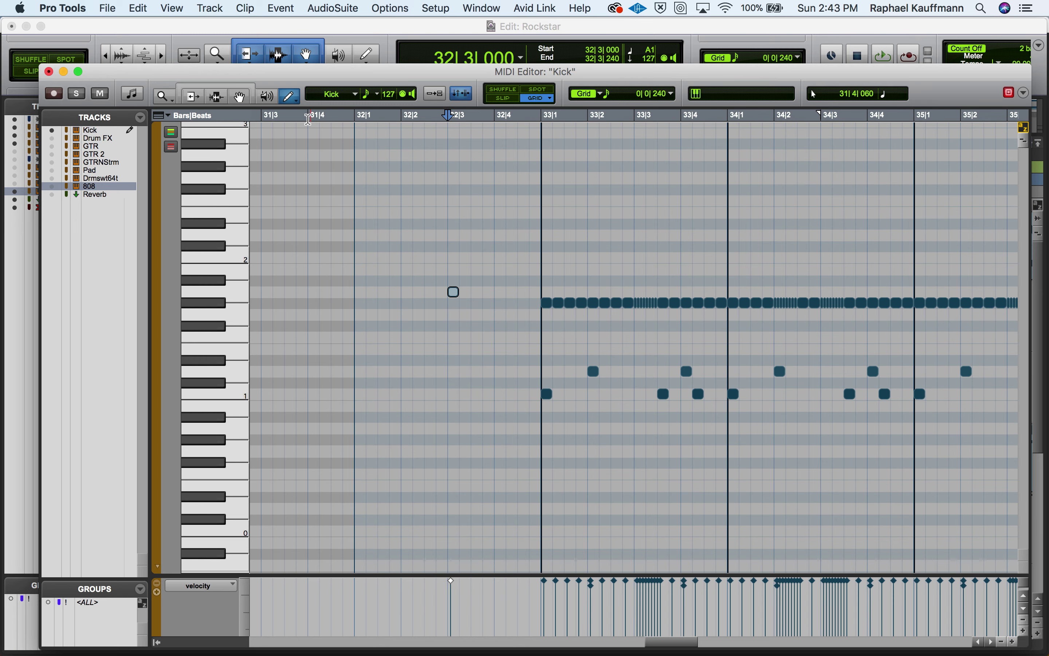
pyautogui.press('super+bracketleft')
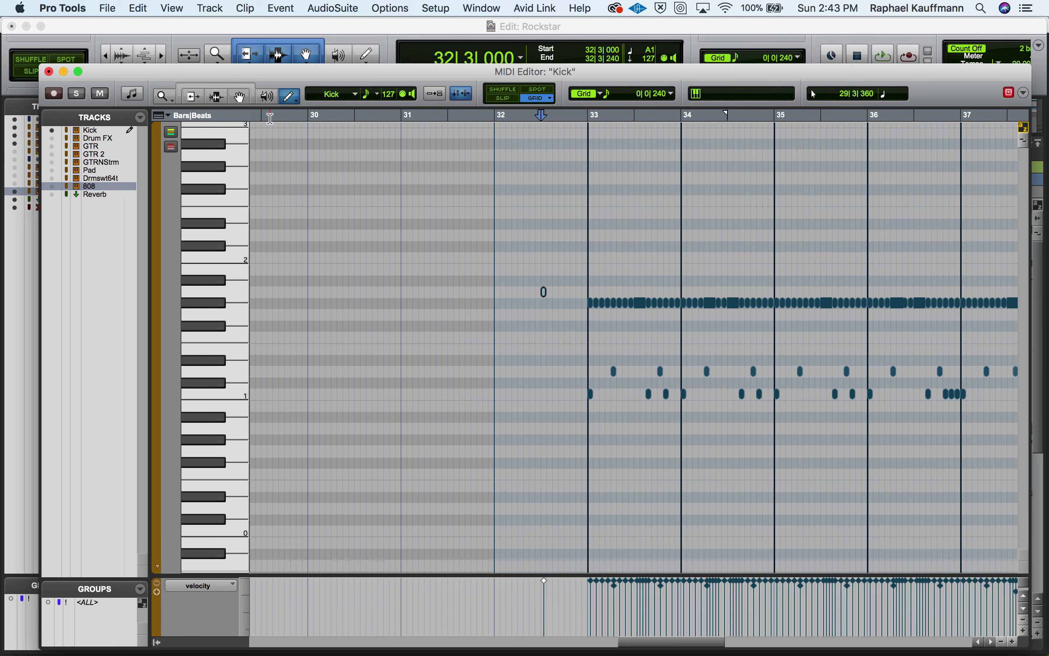
pyautogui.hscroll(-3, 290, 117)
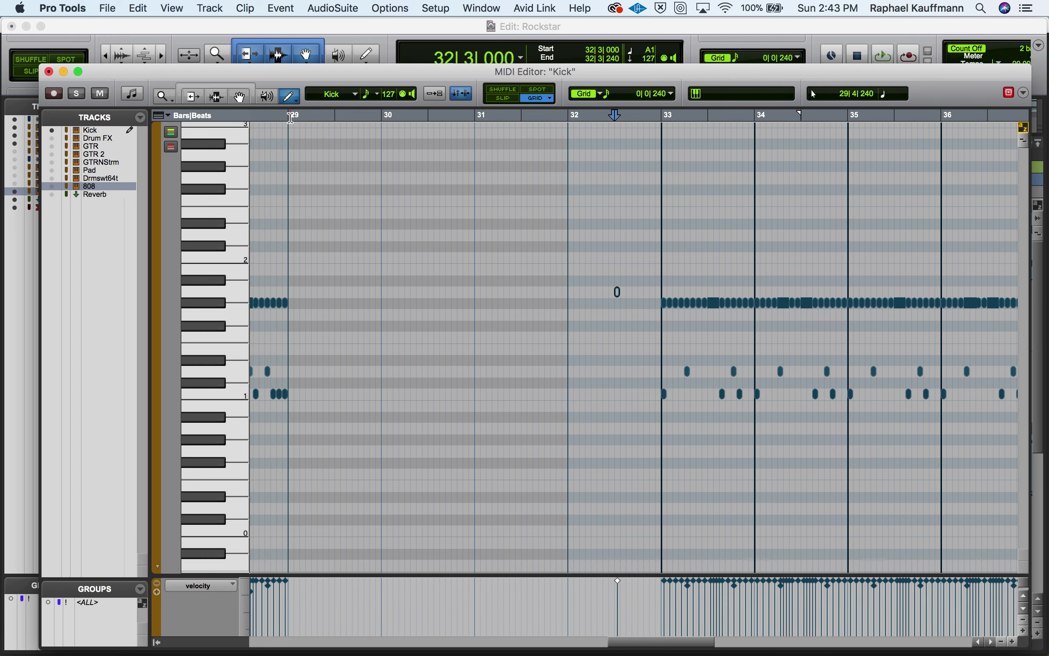
pyautogui.click(271, 115)
pyautogui.press('space')
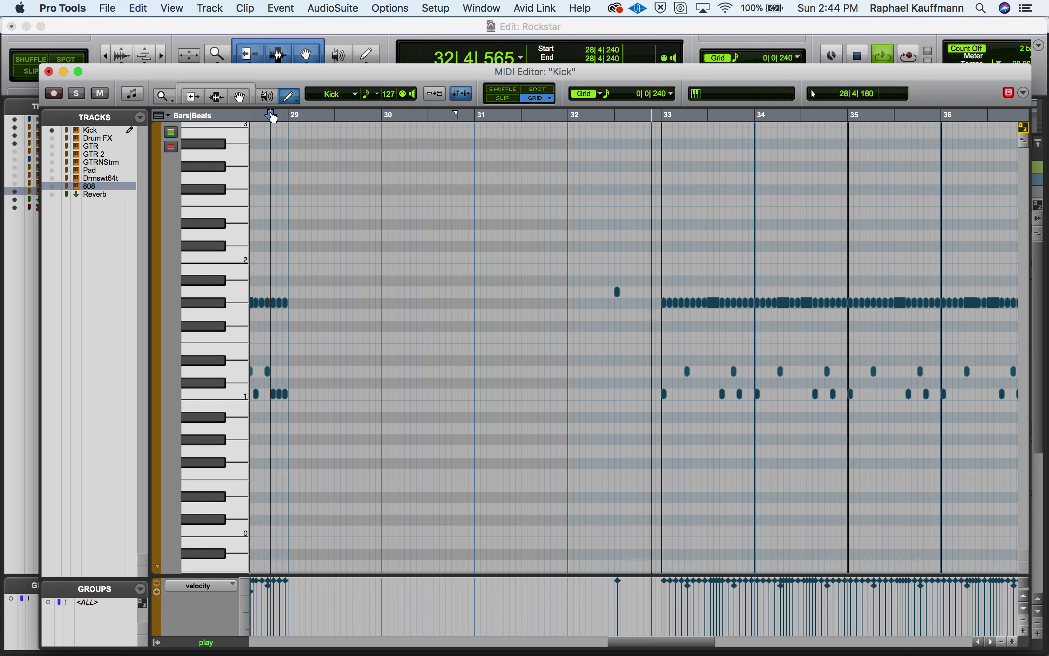
pyautogui.press('space')
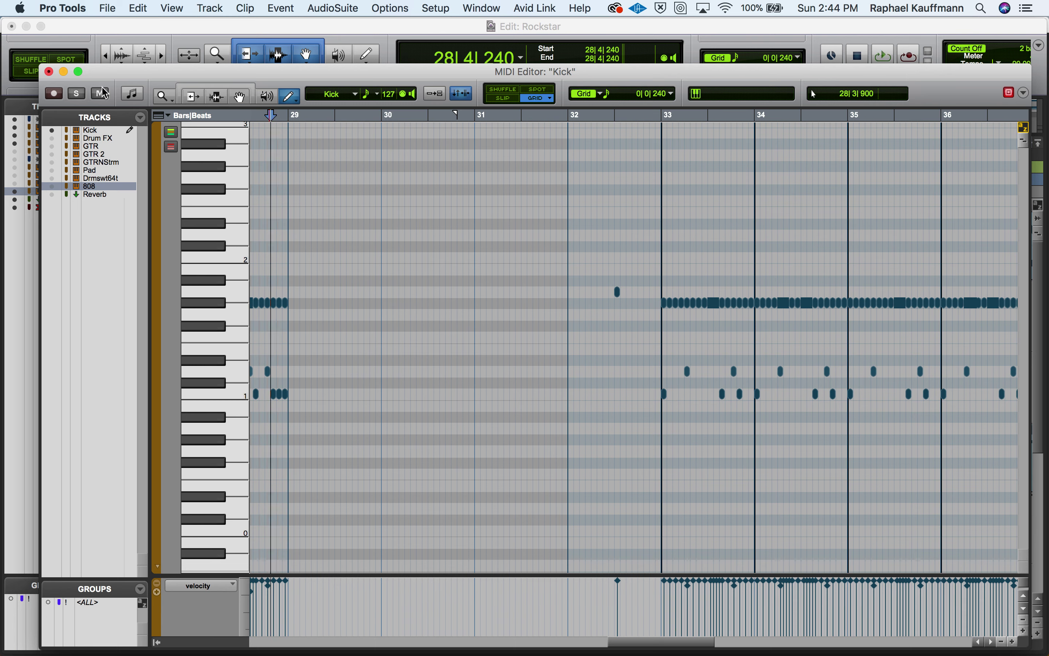
pyautogui.click(50, 72)
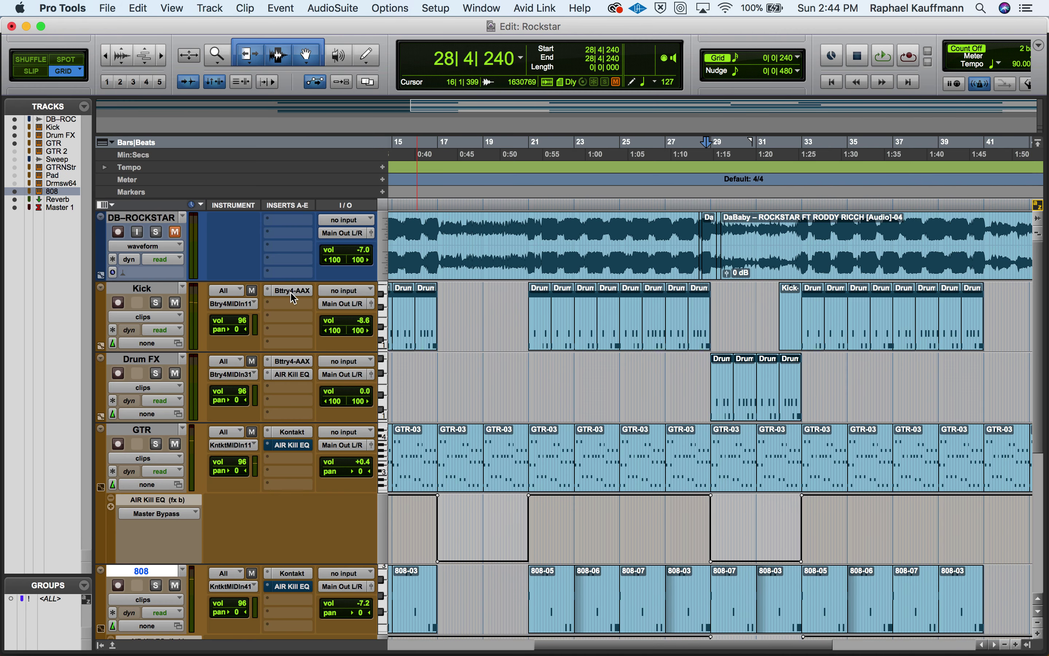
# Step: Extend the reversed Crash ThaRealest 1's end point slightly in the Kick track's Battery 4 and audition it
pyautogui.click(292, 292)
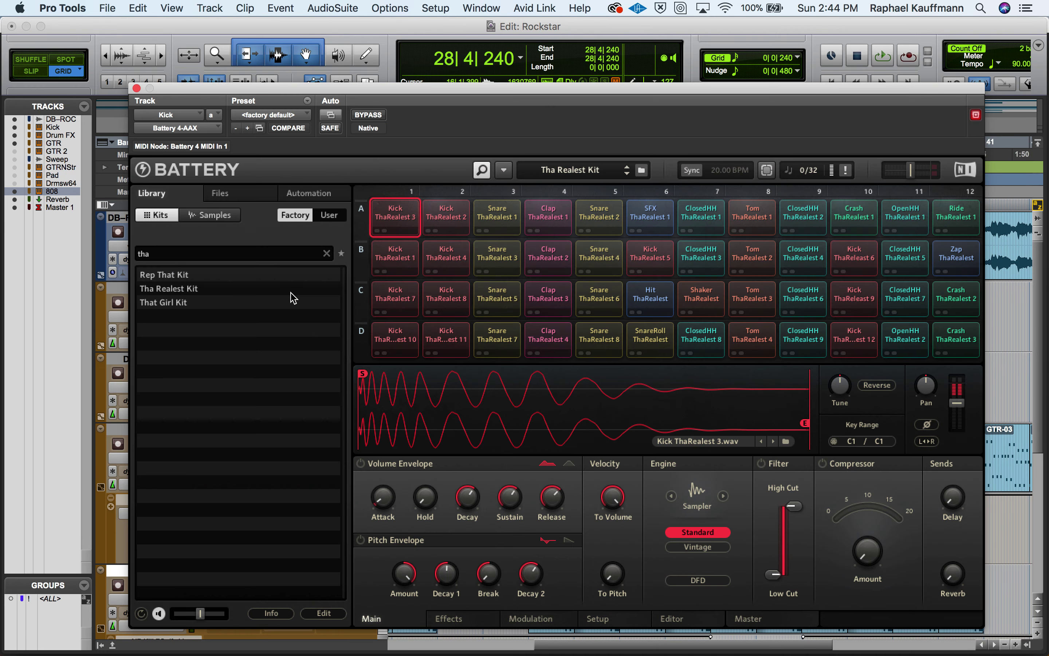
pyautogui.click(854, 218)
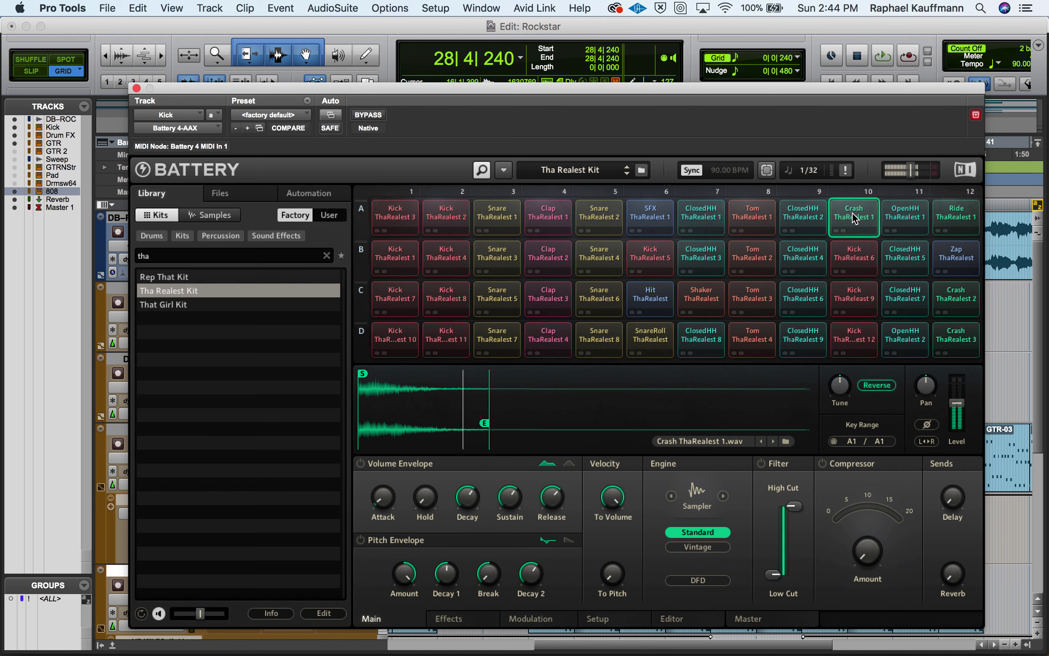
pyautogui.moveTo(484, 423); pyautogui.dragTo(505, 423)
pyautogui.click(841, 204)
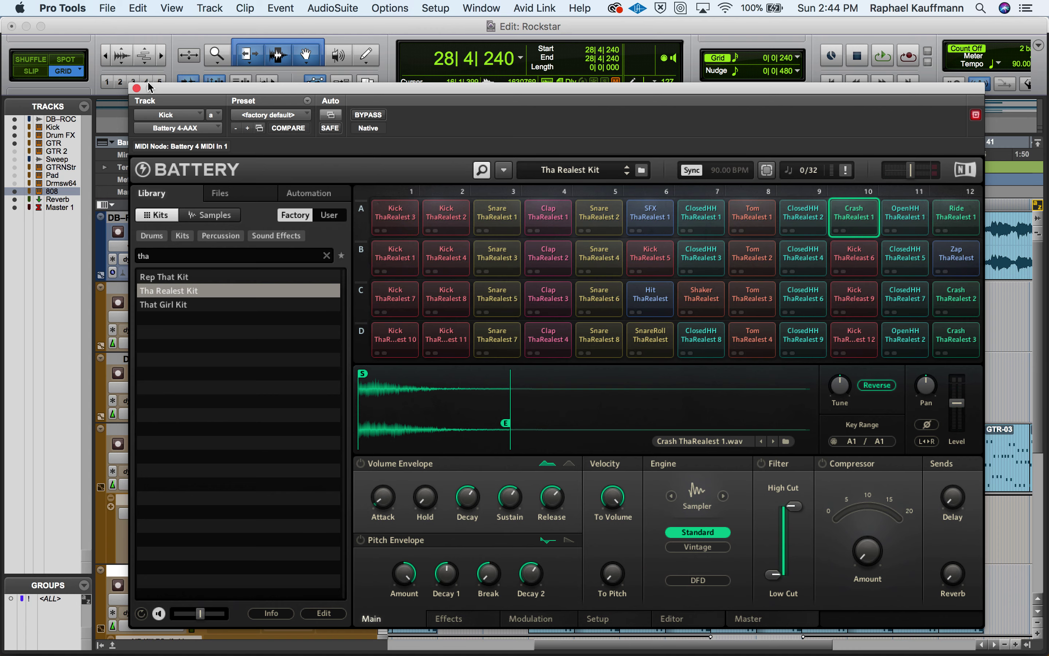
pyautogui.click(136, 89)
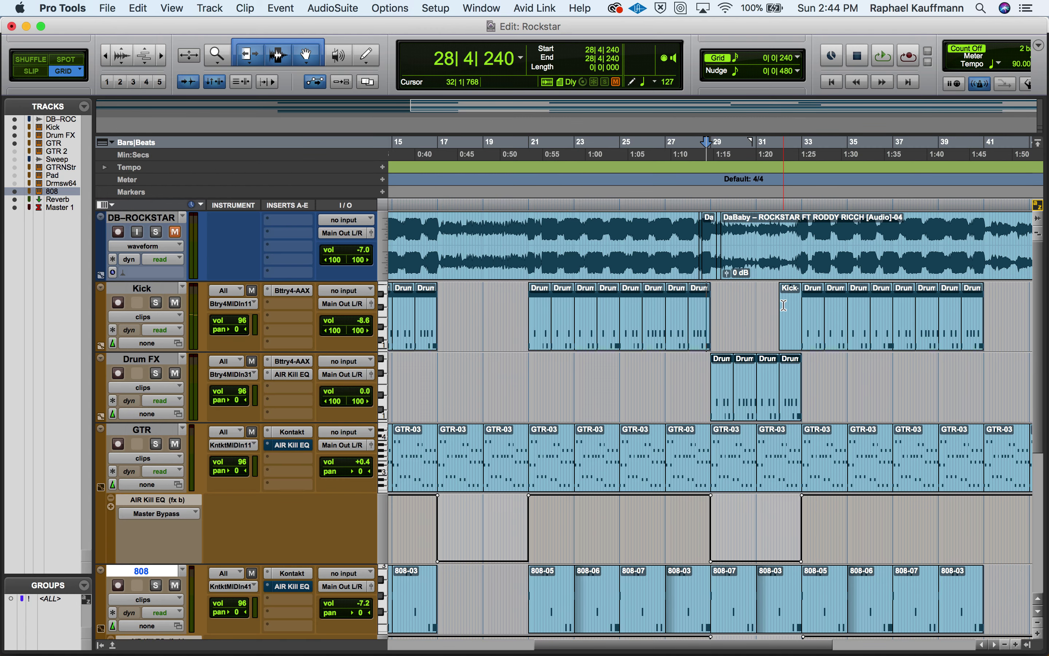
# Step: Listen to the reversed crash leading into bar 33, playing from 31|4|000 and from 31|4|720
pyautogui.click(772, 303)
pyautogui.press('space')
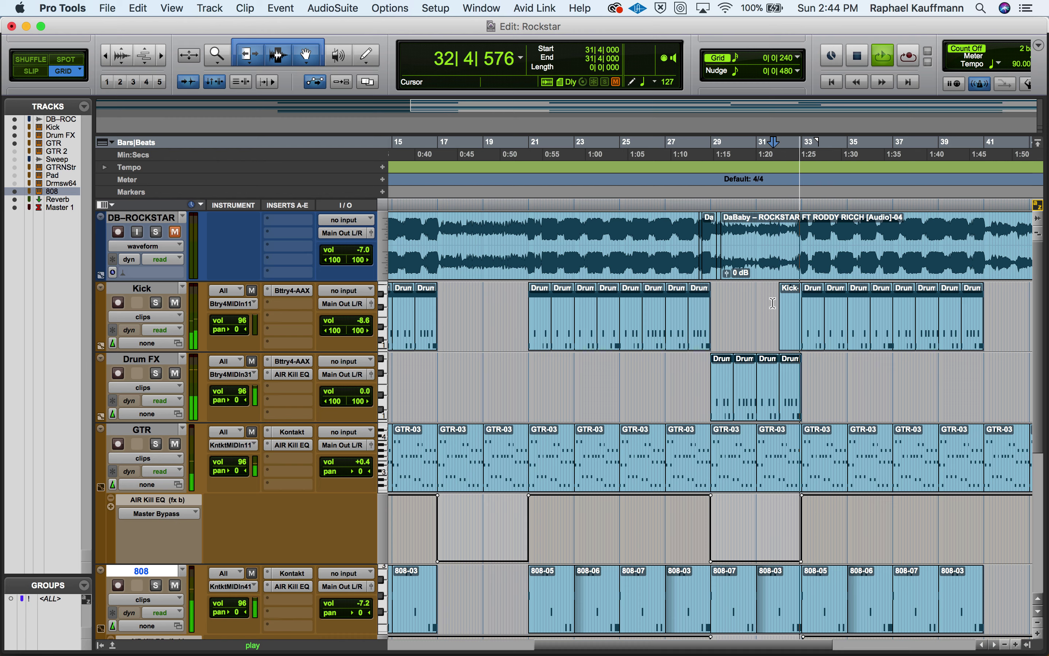
pyautogui.press('space')
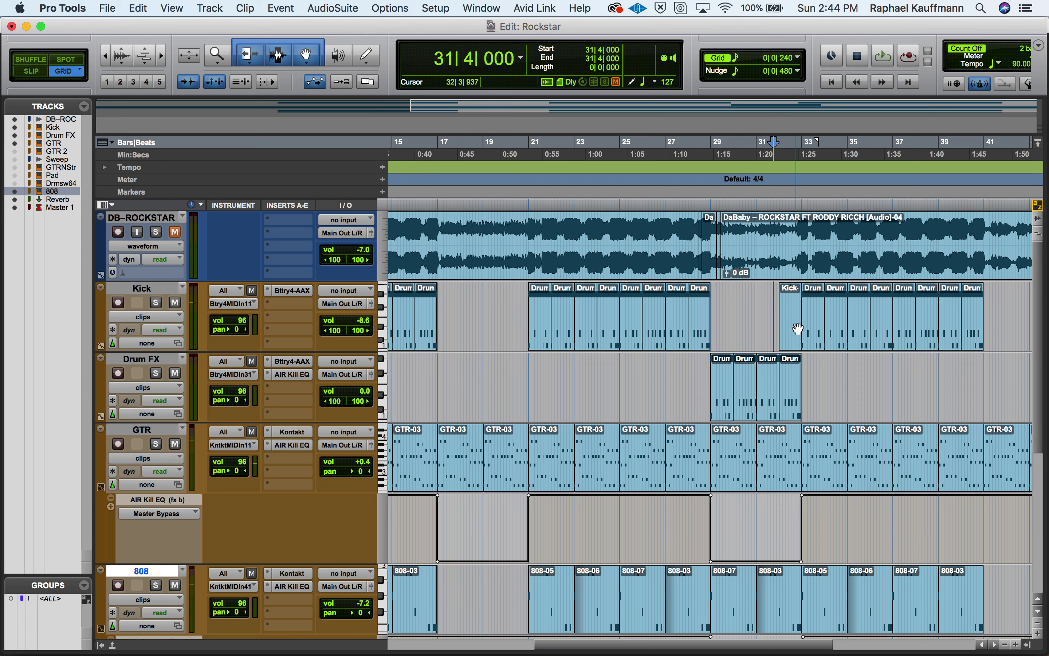
pyautogui.click(777, 300)
pyautogui.press('space')
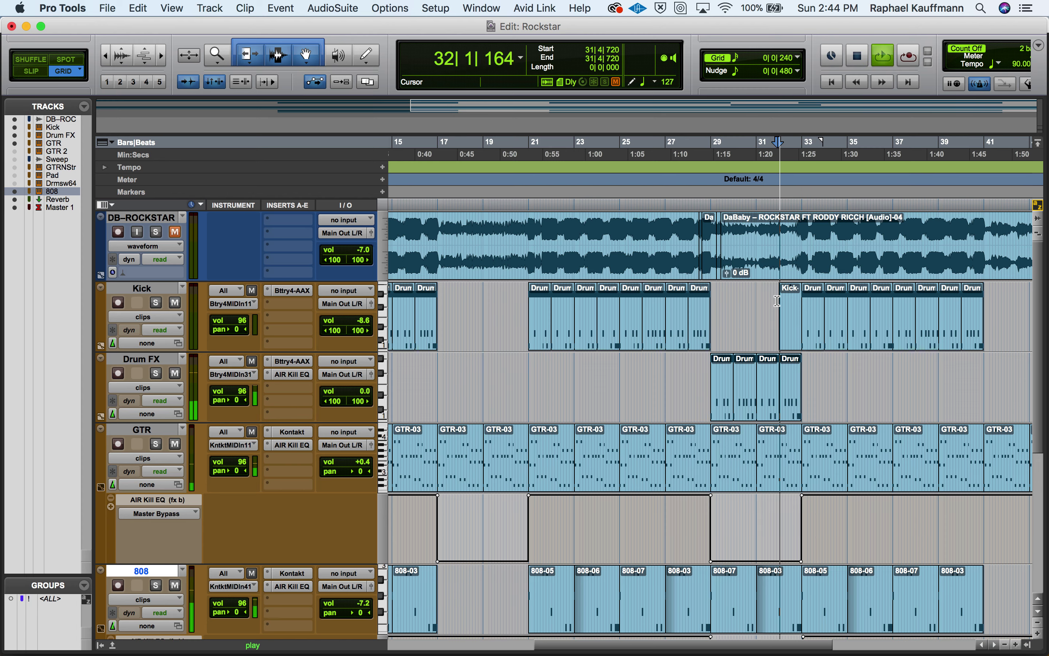
pyautogui.press('super+bracketright')
pyautogui.press('super+bracketright')
pyautogui.press('super+bracketright')
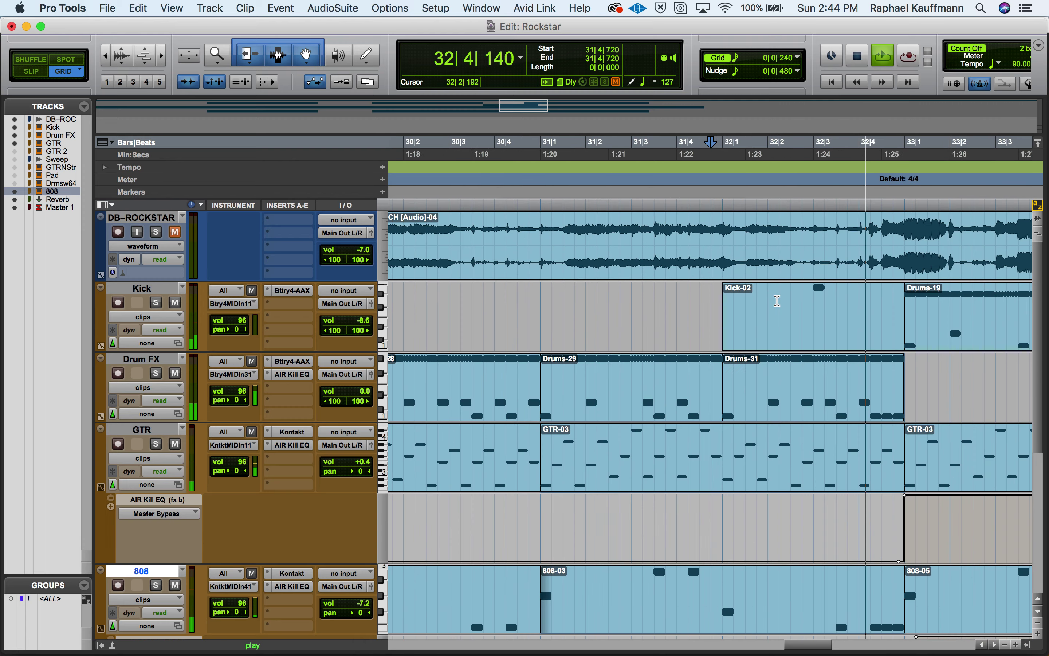
pyautogui.press('space')
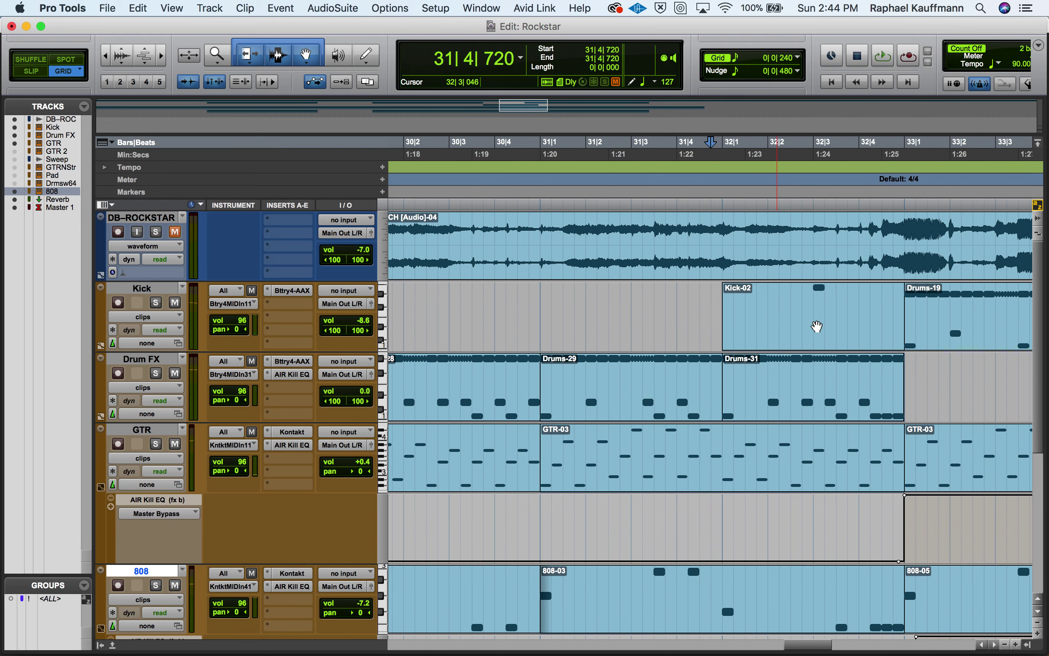
# Step: Move the Kick track's A1 crash note to 32|2|720 and listen to its lead-in to bar 33
pyautogui.doubleClick(817, 326)
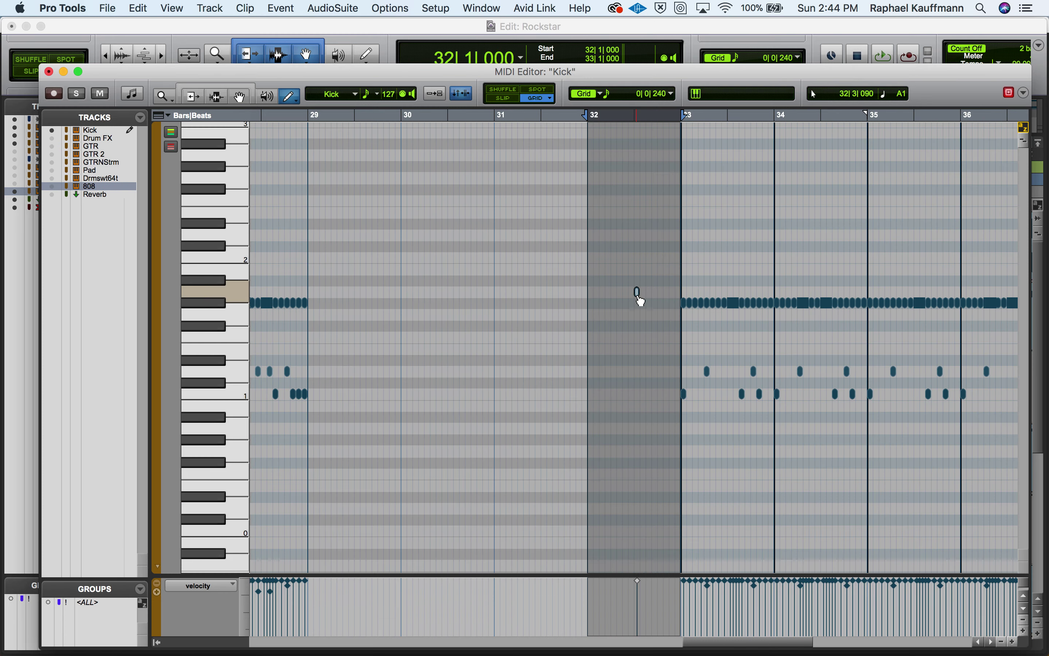
pyautogui.moveTo(638, 299); pyautogui.dragTo(634, 299)
pyautogui.press('space')
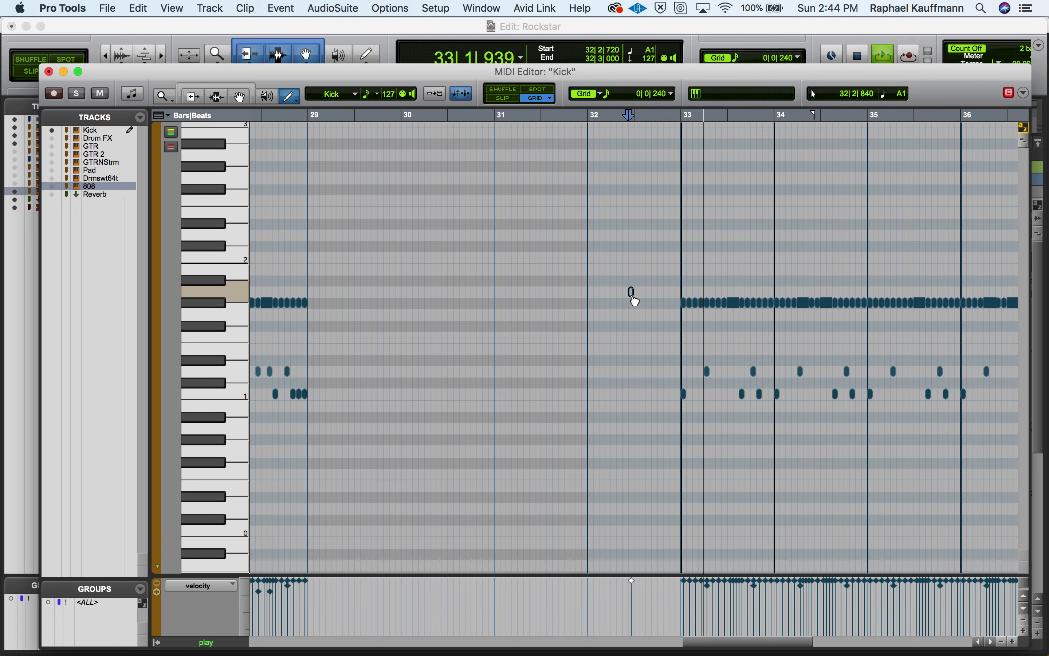
pyautogui.press('space')
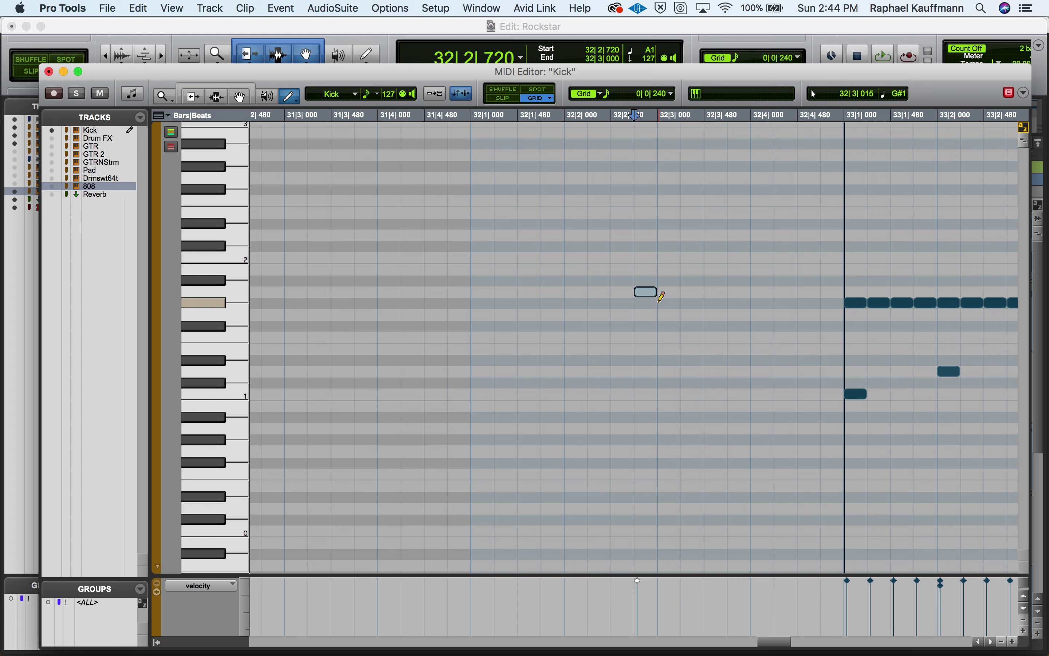
pyautogui.press('space')
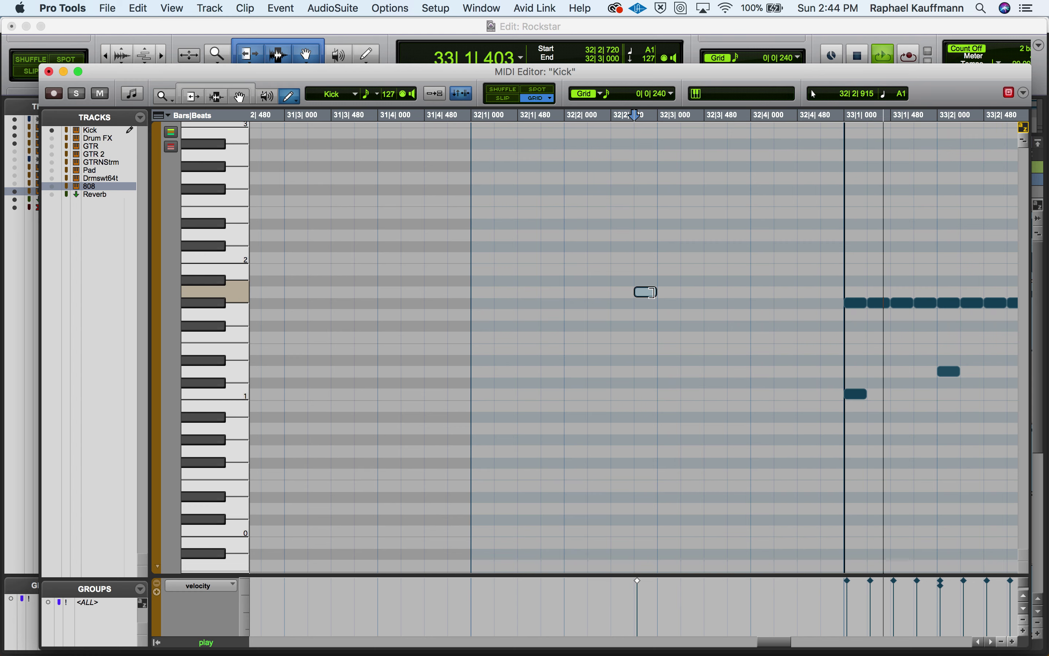
pyautogui.press('space')
# Step: Try the A1 crash note at 32|2|480, playing from 32|1|000, and move it back to 32|2|720
pyautogui.moveTo(648, 294); pyautogui.dragTo(620, 289)
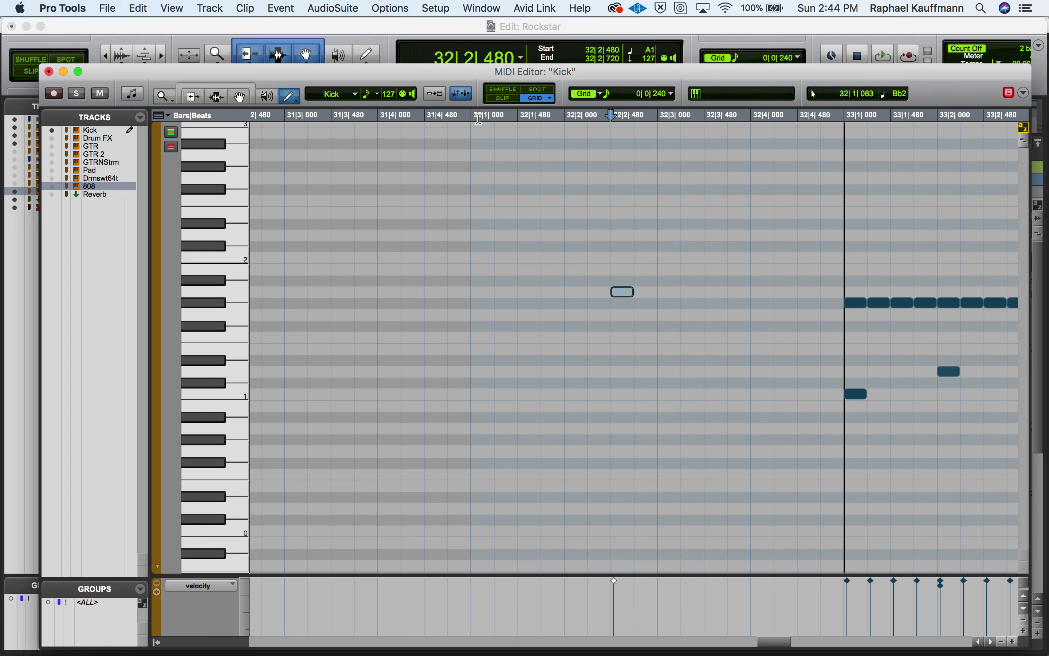
pyautogui.click(473, 116)
pyautogui.press('space')
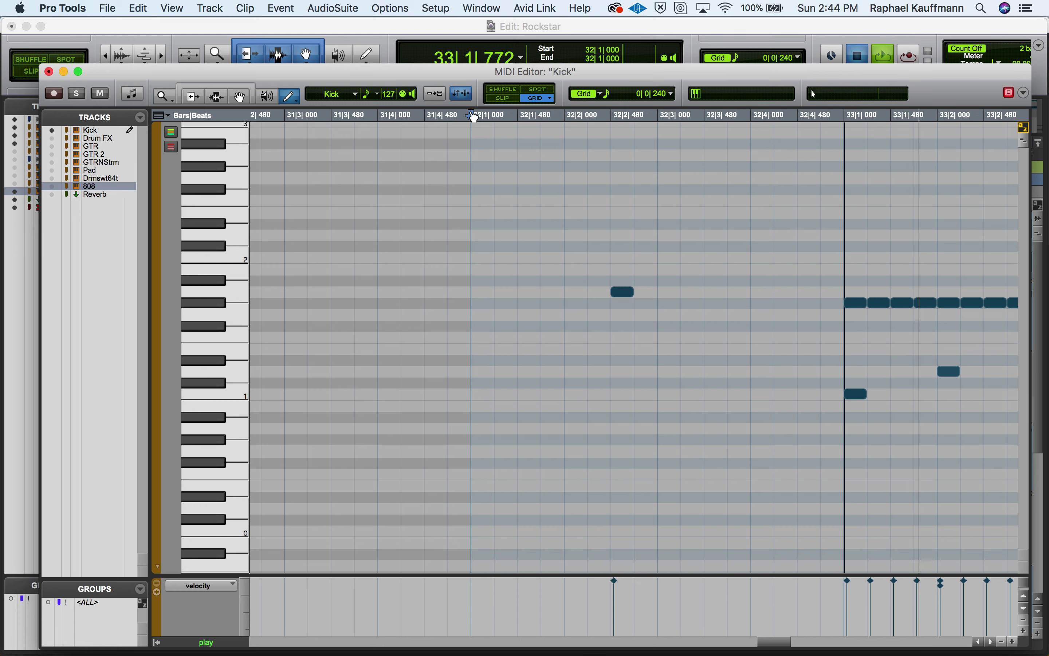
pyautogui.press('space')
pyautogui.moveTo(625, 297); pyautogui.dragTo(649, 297)
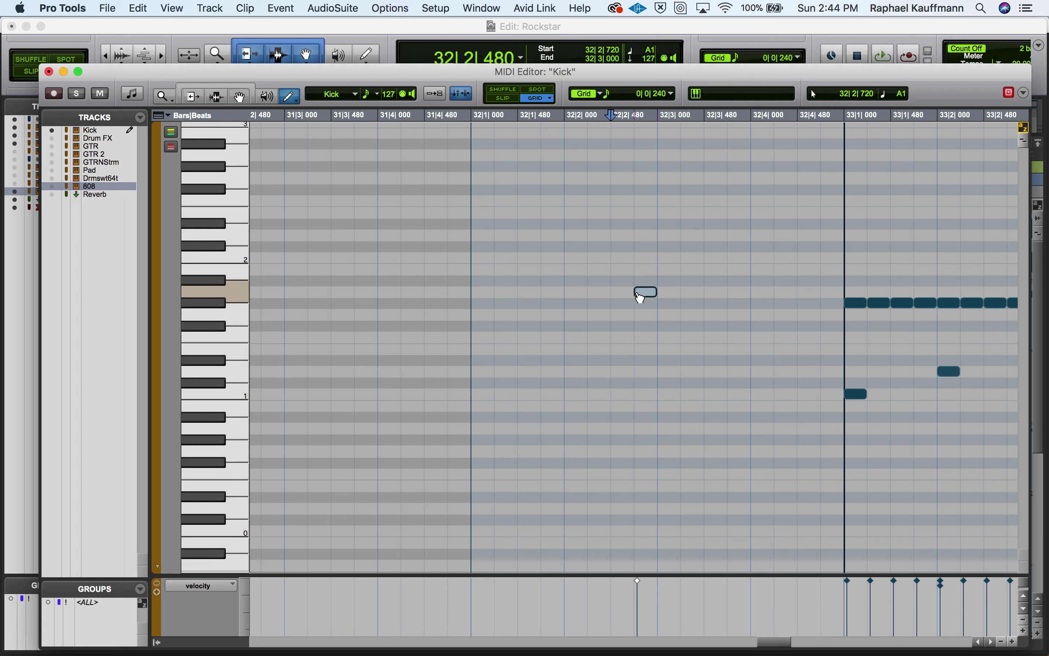
# Step: Shorten the reversed Crash ThaRealest 1's end point slightly in the Kick track's Battery 4 and play it from 32|2|720
pyautogui.click(48, 71)
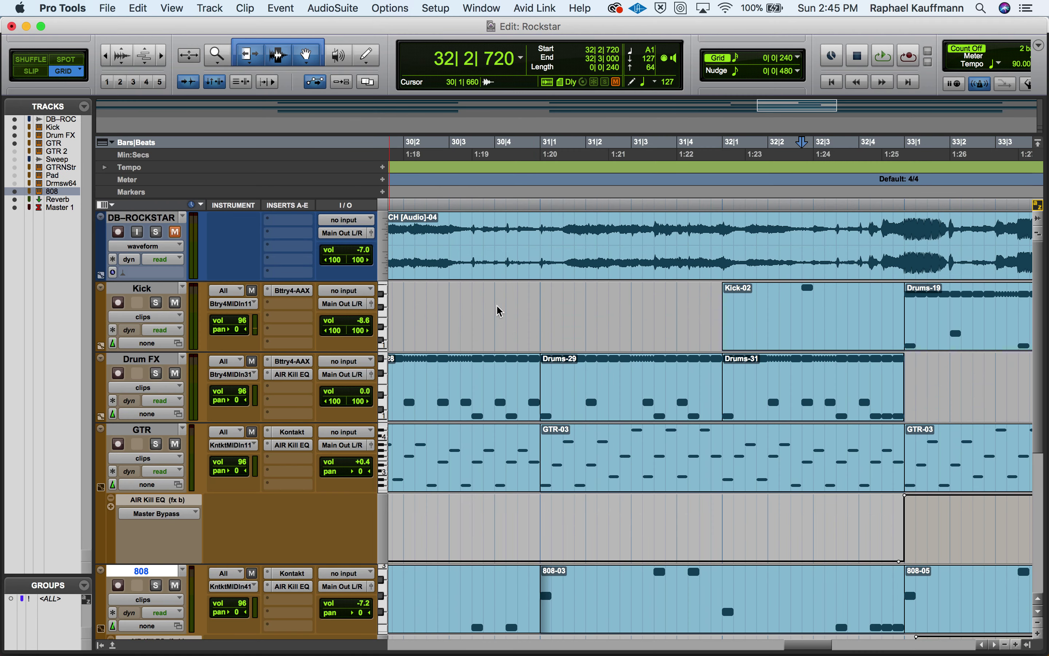
pyautogui.click(302, 291)
pyautogui.click(854, 216)
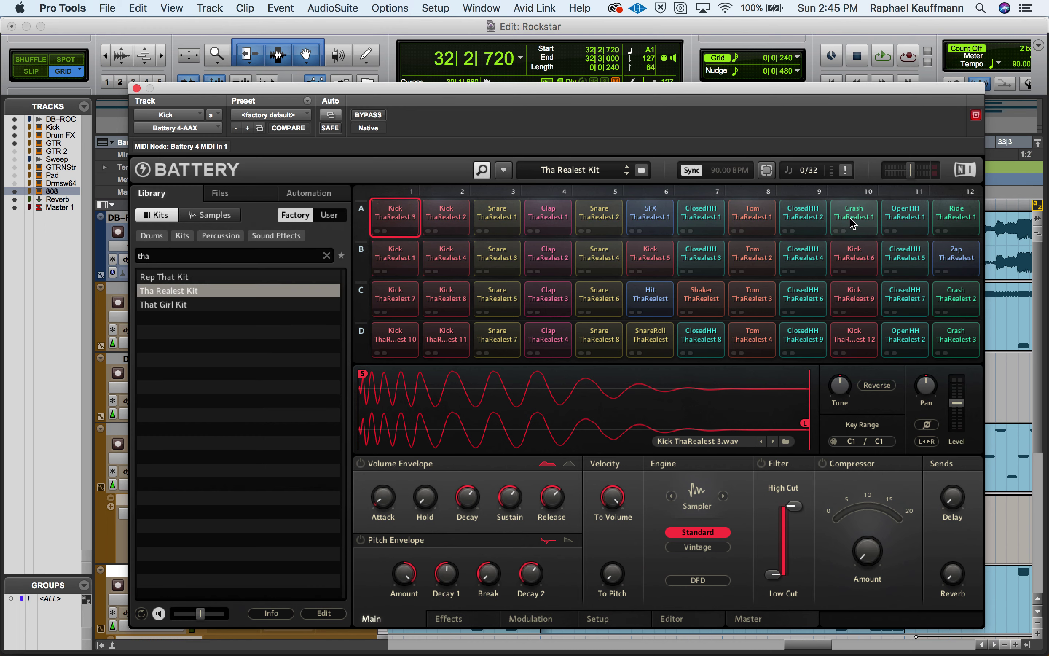
pyautogui.moveTo(508, 423); pyautogui.dragTo(498, 423)
pyautogui.press('space')
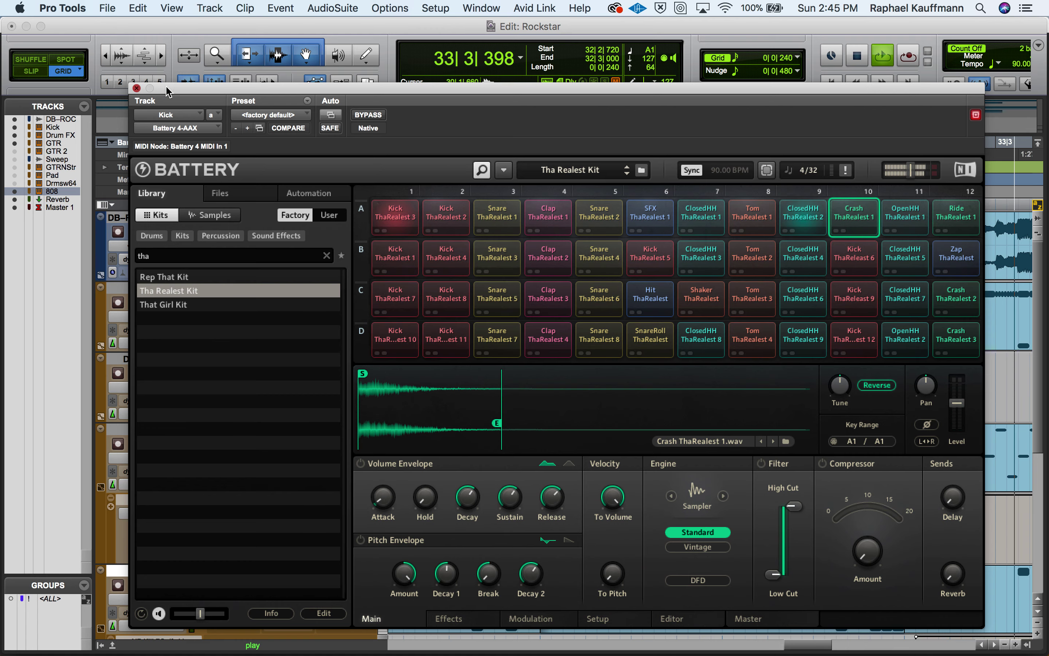
pyautogui.click(137, 88)
pyautogui.press('space')
pyautogui.press('r')
pyautogui.press('r')
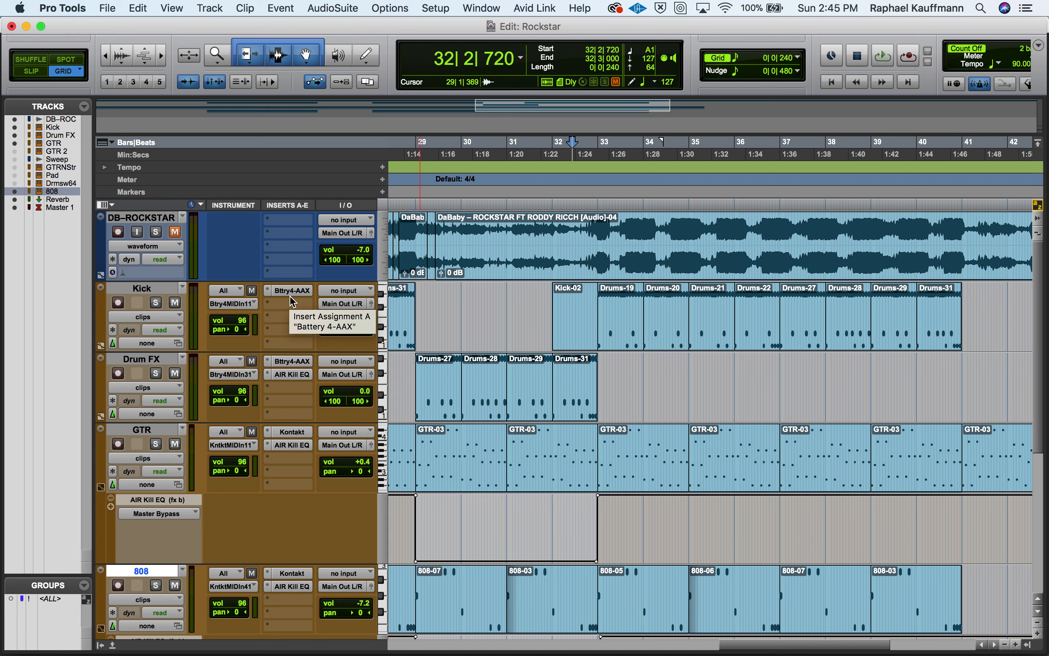
# Step: Switch to QuickTime Player, close the new screen recording and enter SFX as its file name
pyautogui.press('super+Tab')
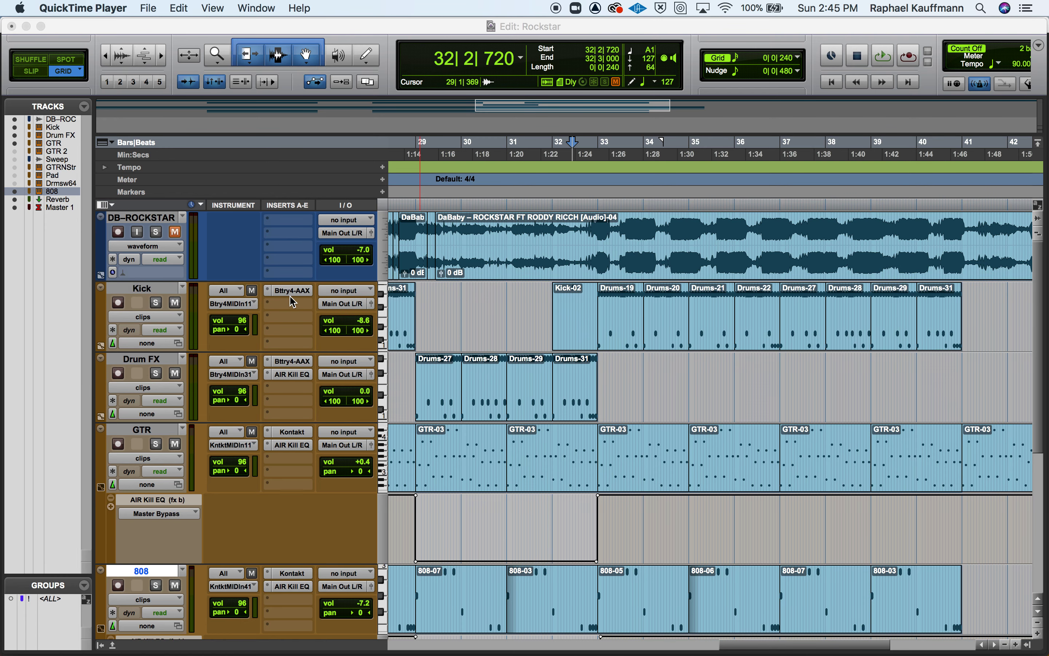
pyautogui.press('super+w')
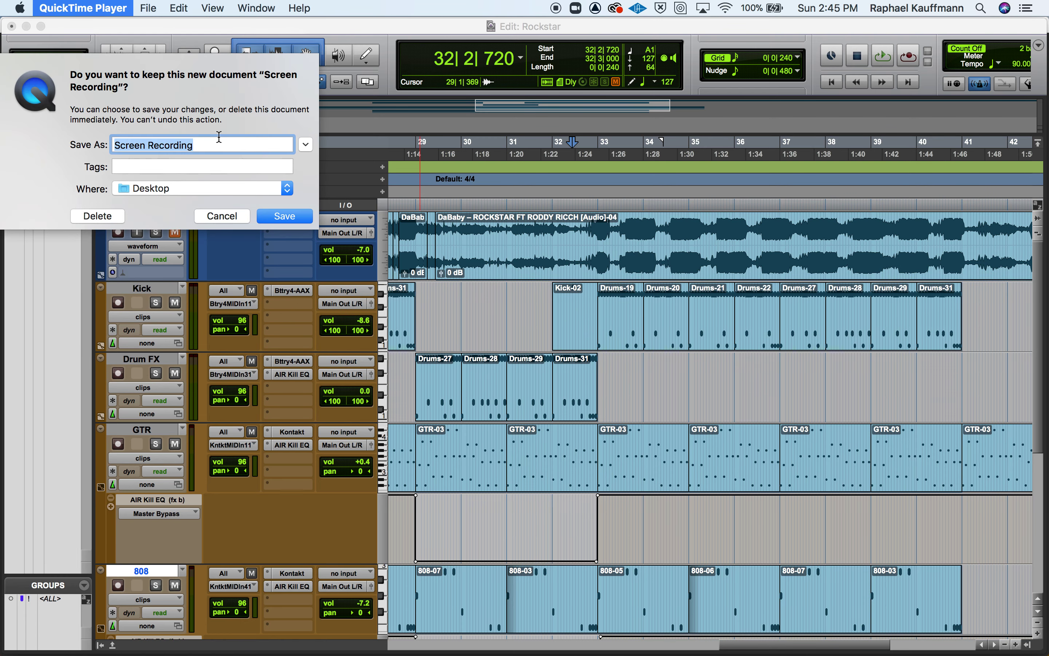
pyautogui.write('SFX')
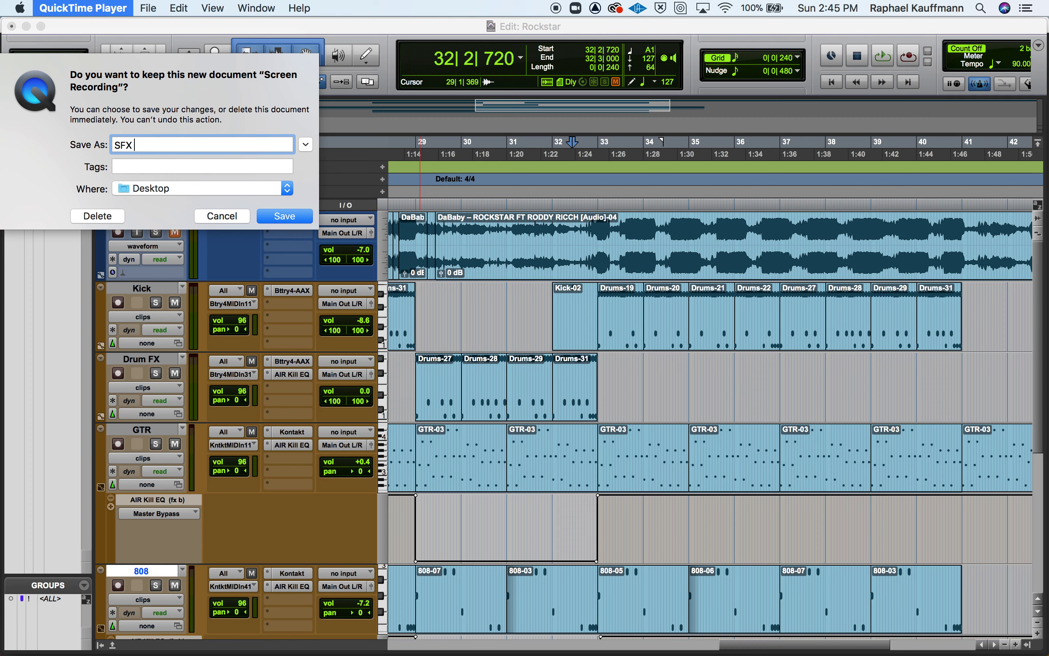